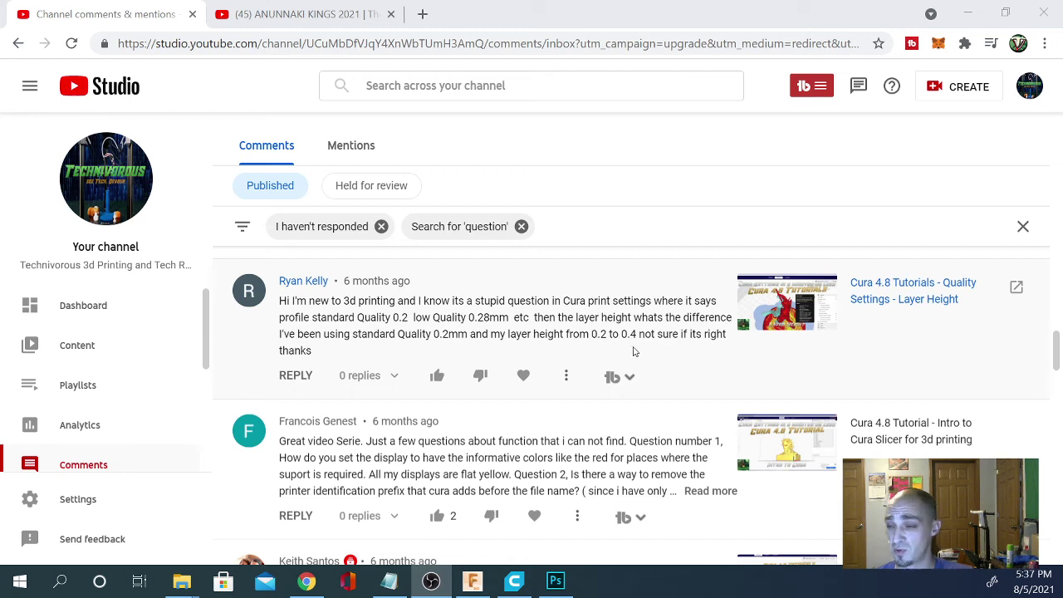
- View the sliced katana part top-down and reapply Standard Quality 0.2 mm, keeping its customisations
left_click(514, 581)
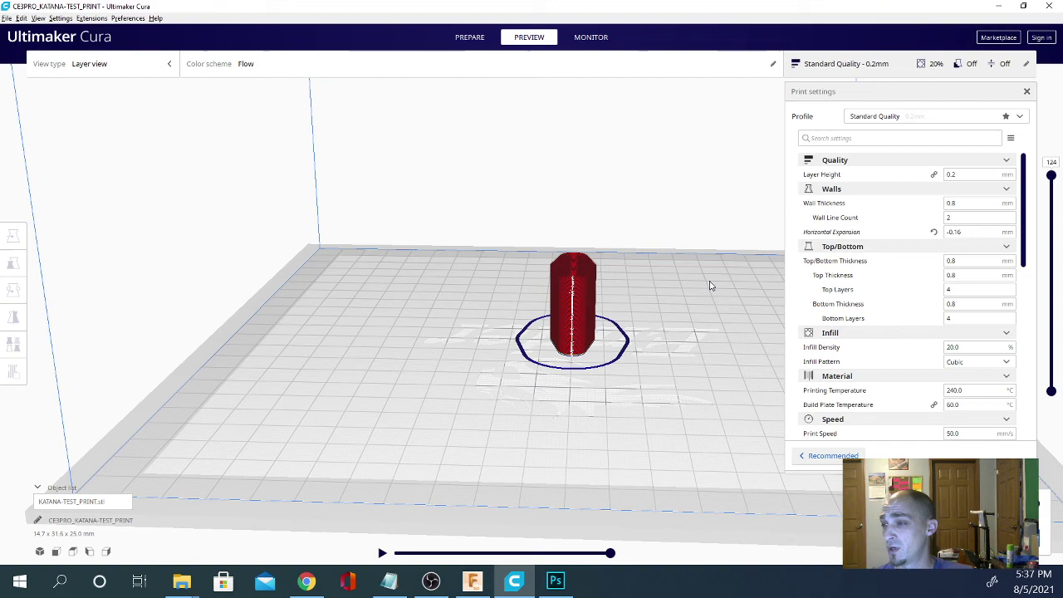
right_click_drag(690, 249, 549, 379)
scroll(677, 419, "up", 3)
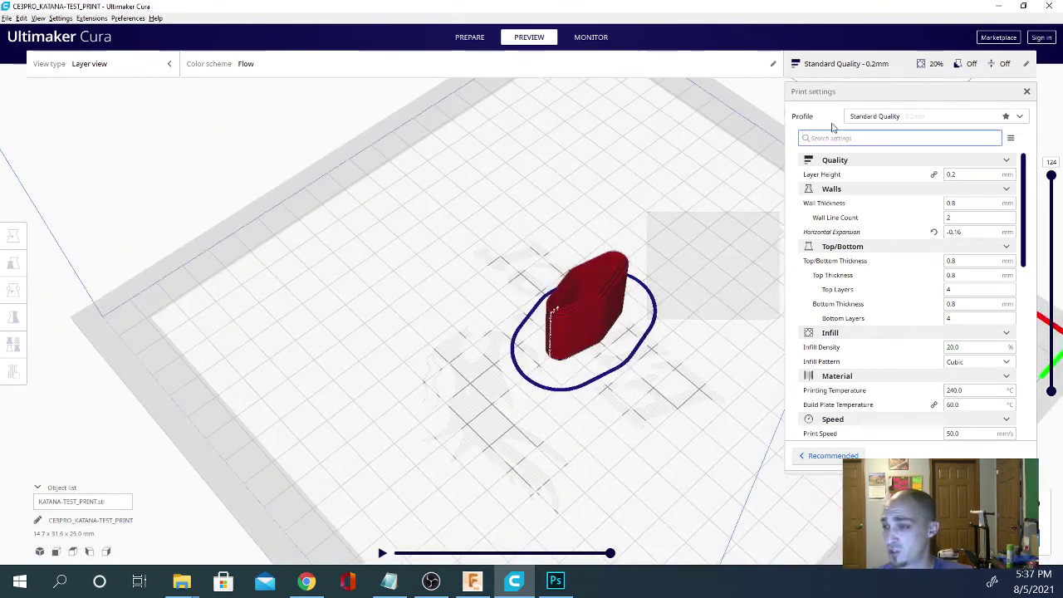
left_click(972, 119)
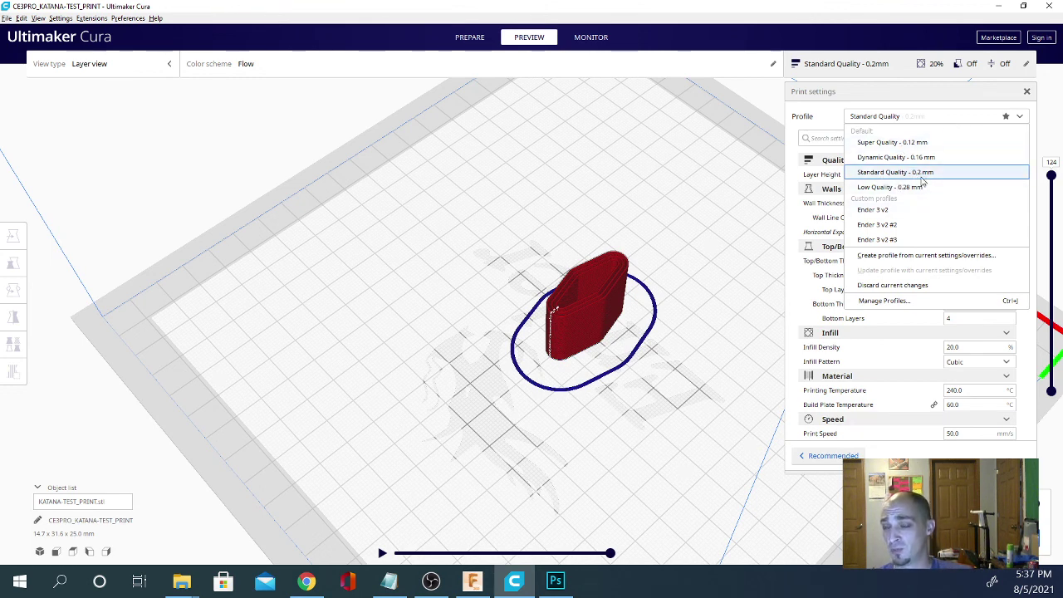
left_click(874, 173)
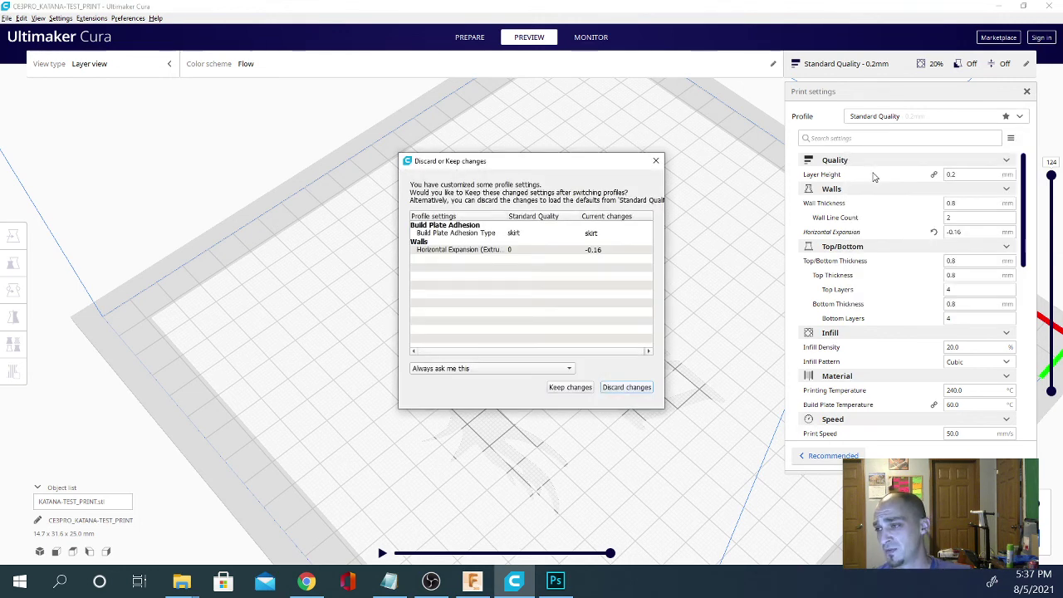
left_click(655, 161)
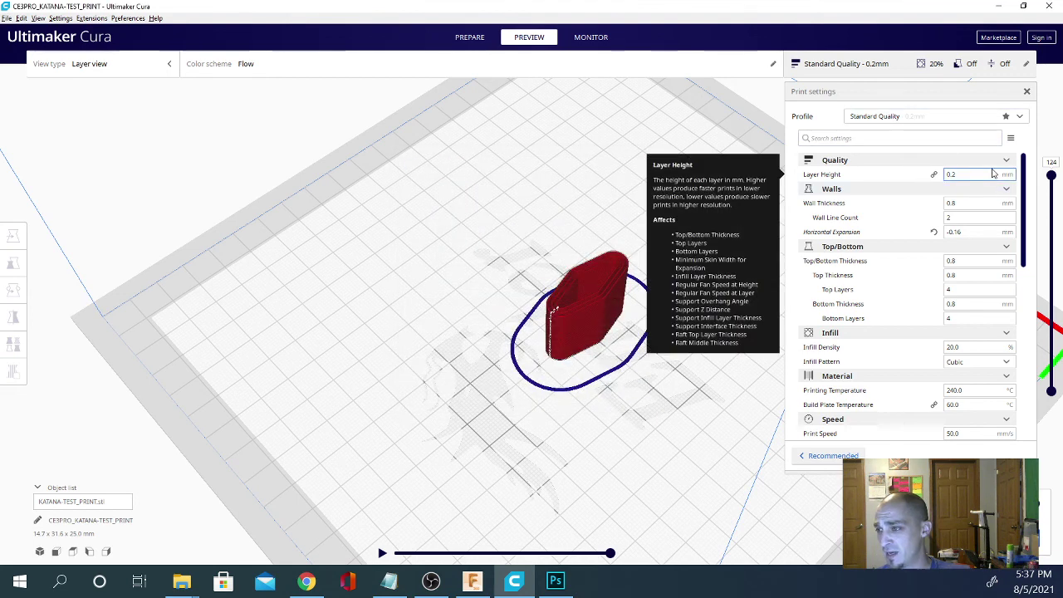
- Change the layer height to 0.16 mm and compare layer heights across the quality profiles
left_click(958, 176)
double_click(956, 176)
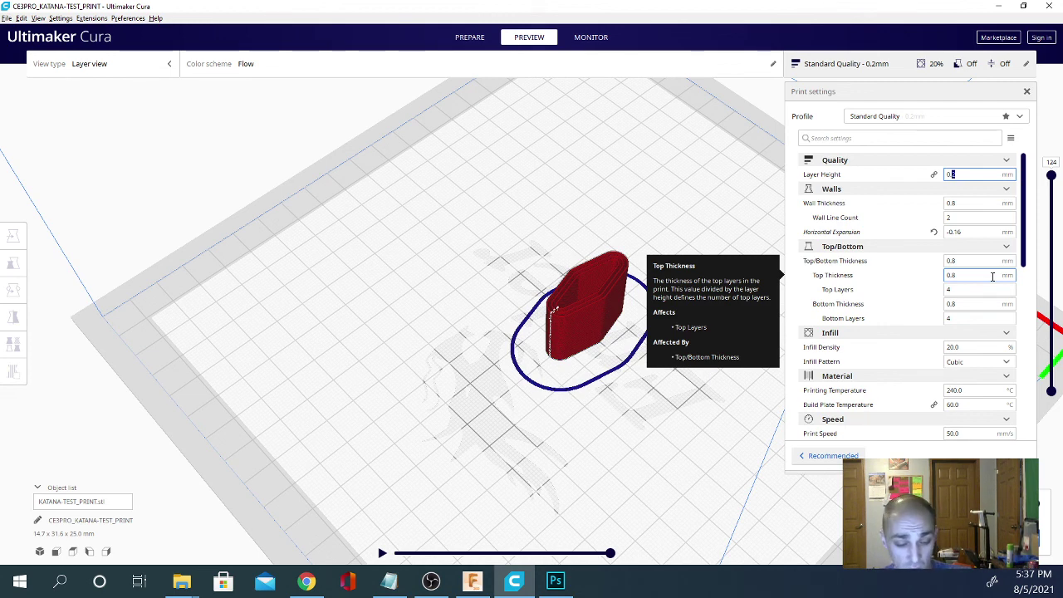
type("0.16")
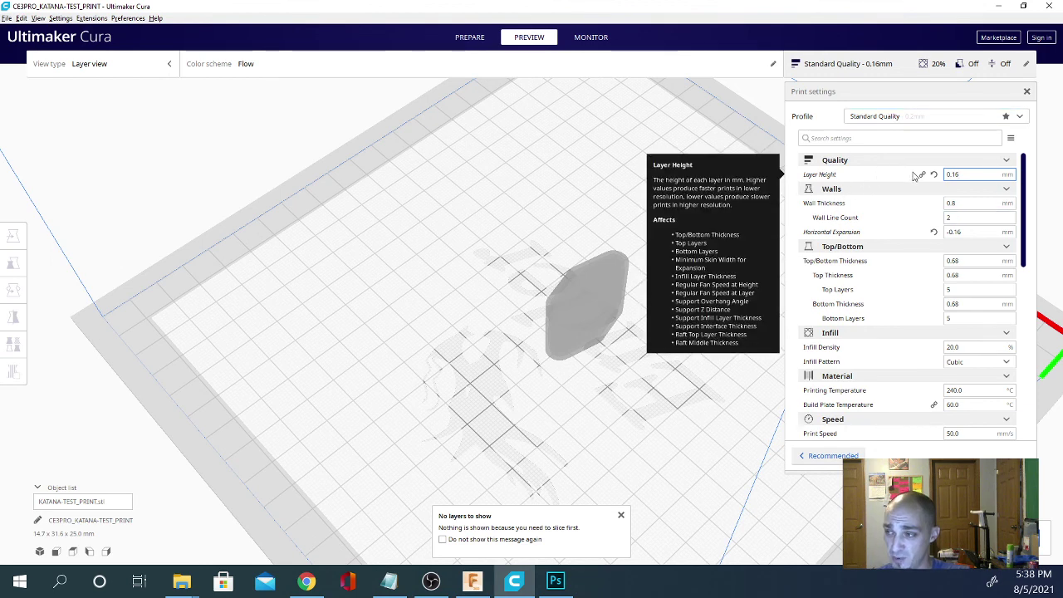
left_click(886, 116)
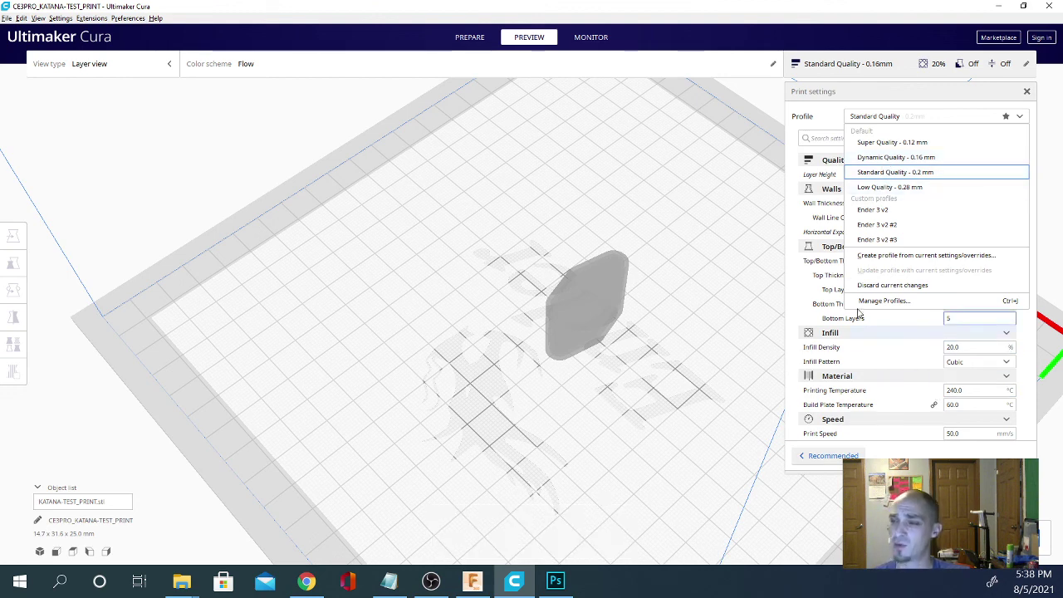
left_click(889, 119)
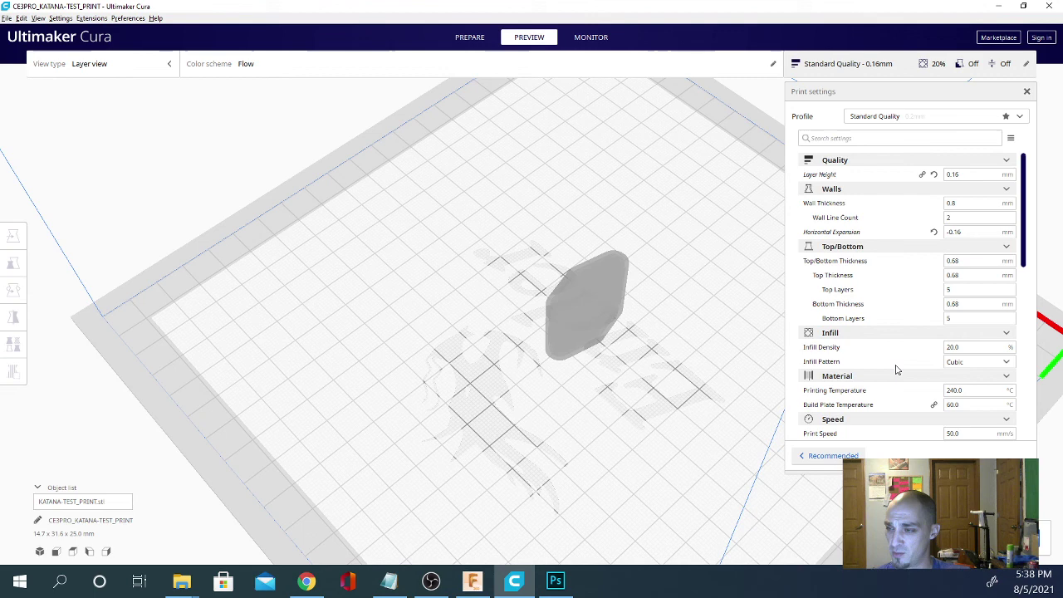
scroll(897, 401, "down", 3)
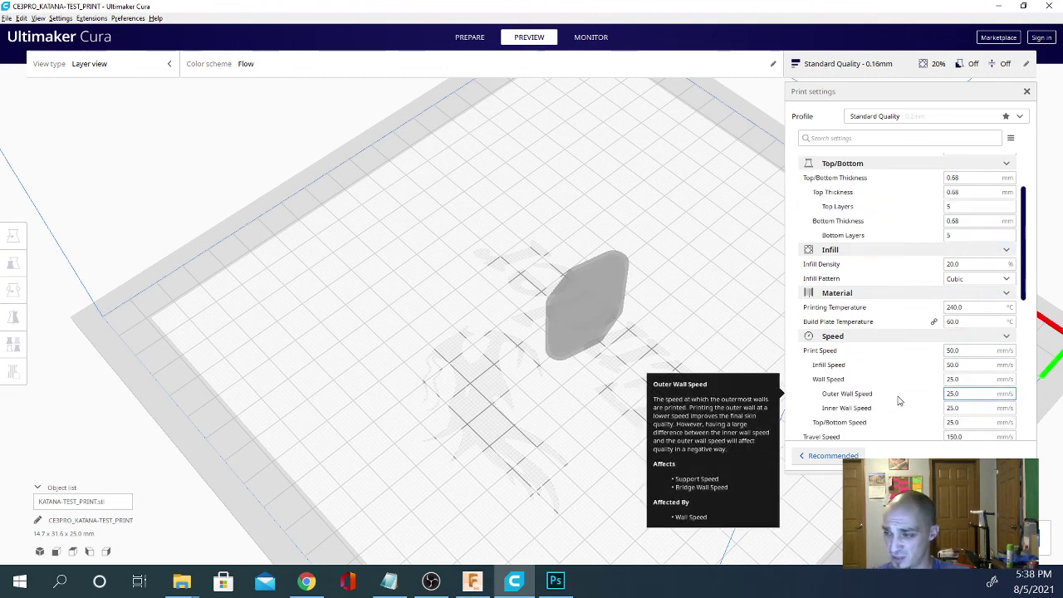
scroll(898, 402, "up", 3)
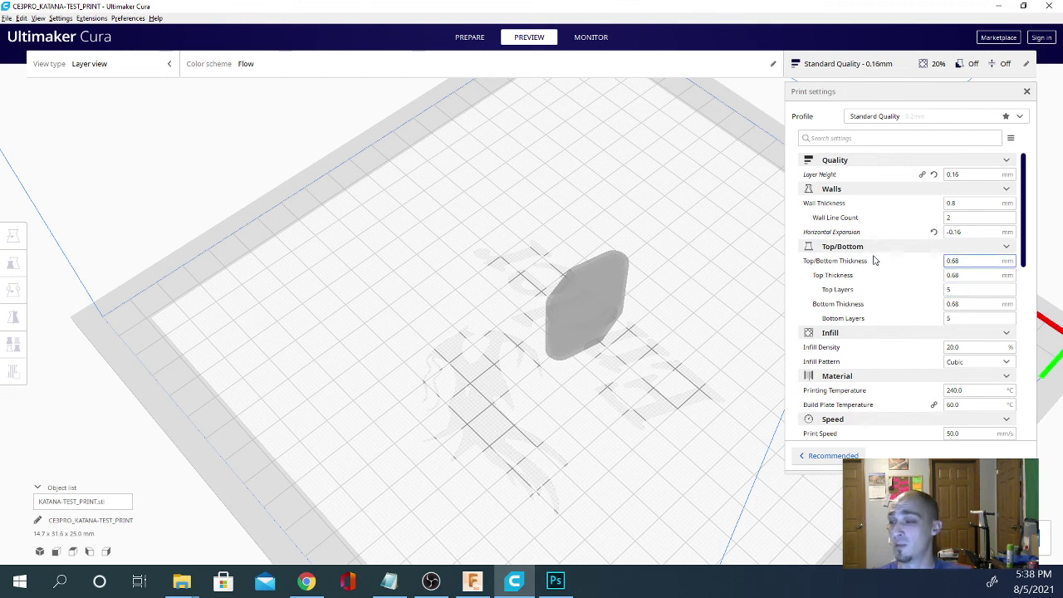
scroll(890, 375, "down", 4)
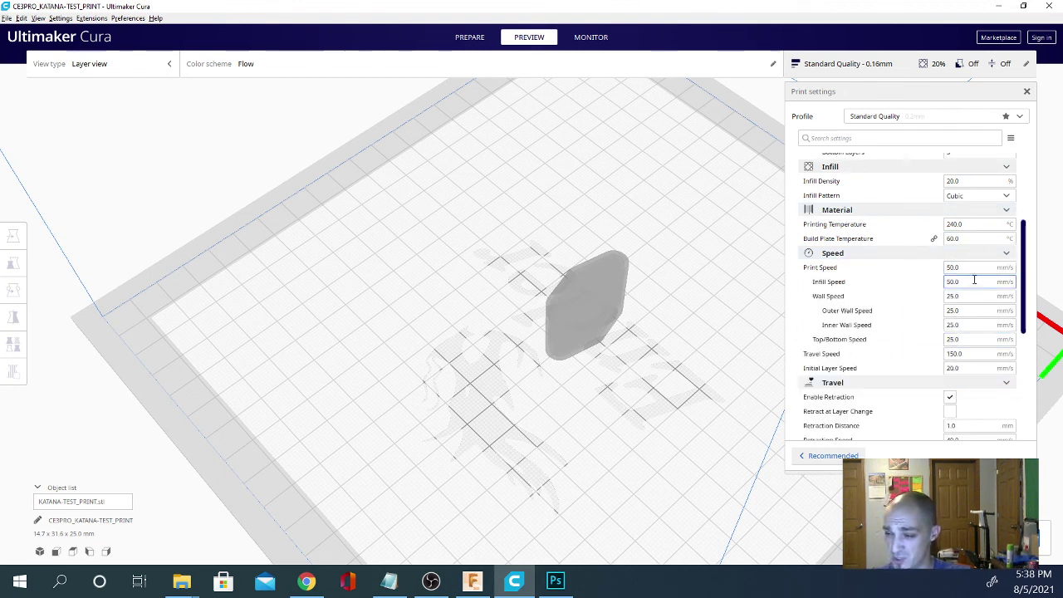
scroll(947, 365, "down", 4)
scroll(949, 375, "down", 2)
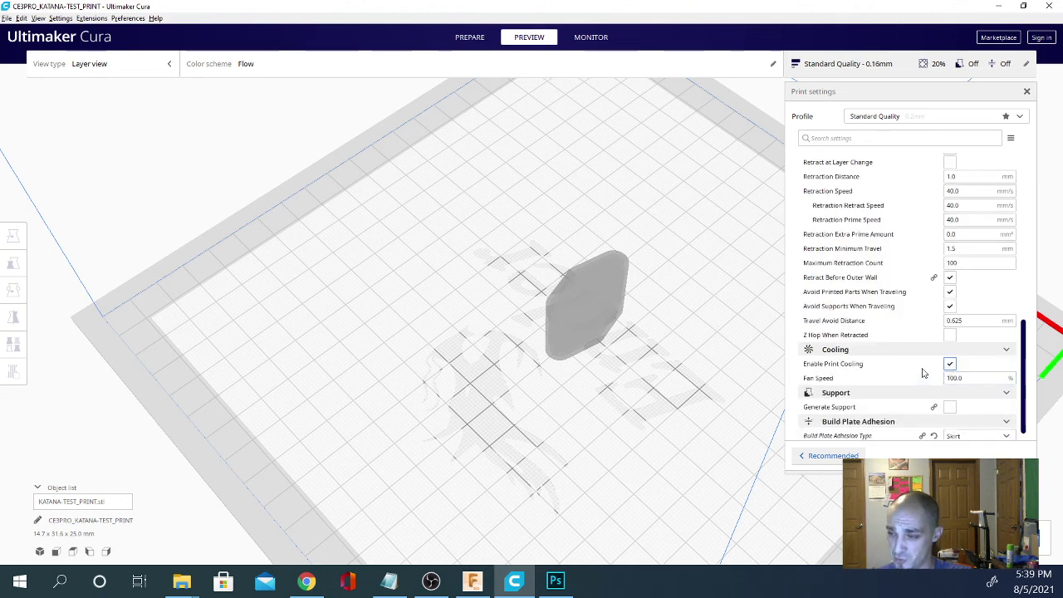
scroll(950, 378, "down", 1)
mouse_move(874, 328)
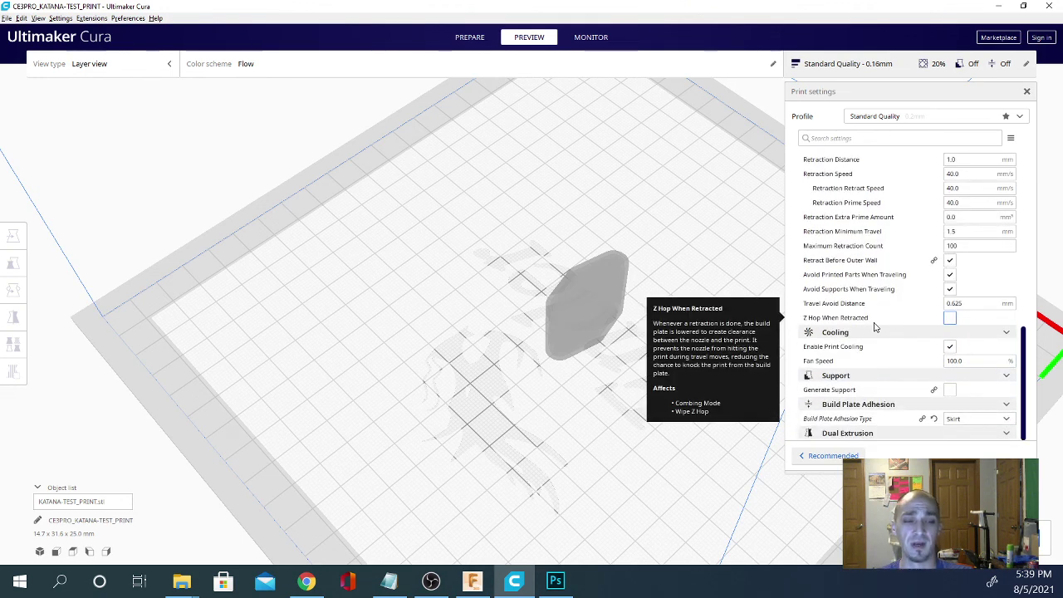
scroll(860, 322, "up", 10)
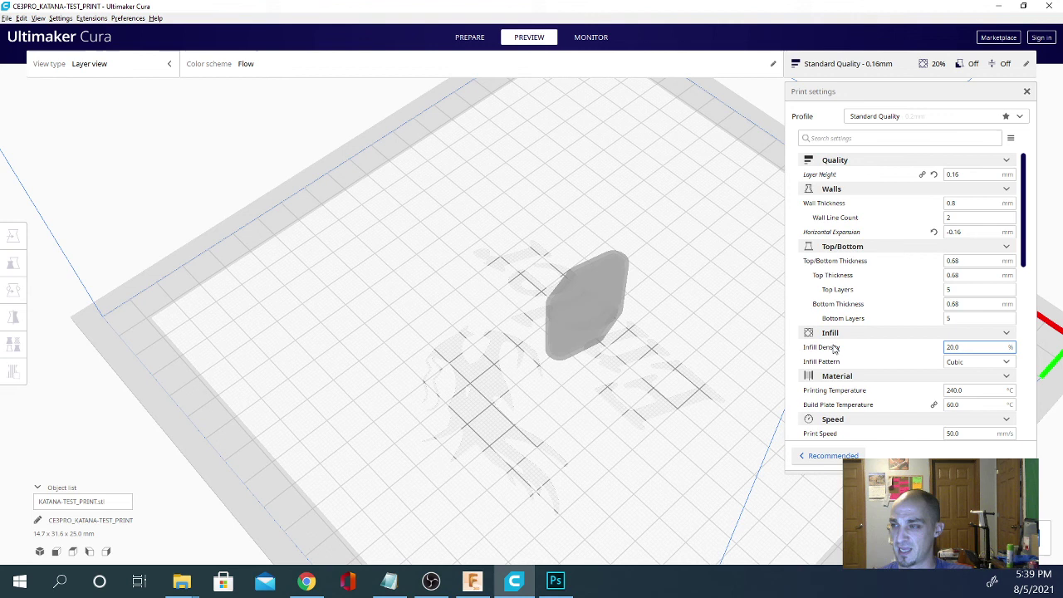
mouse_move(835, 351)
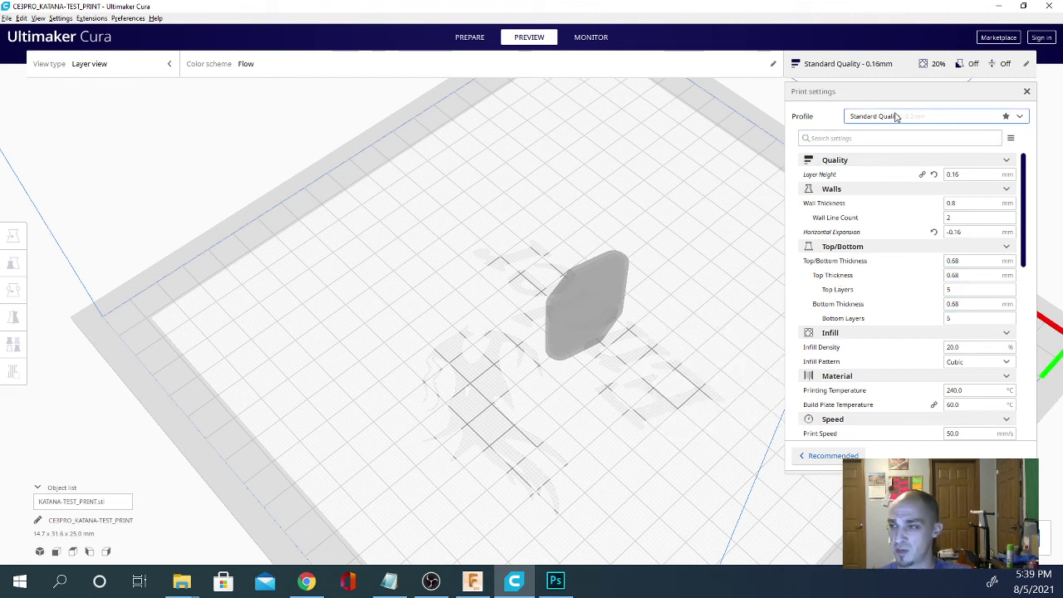
double_click(961, 174)
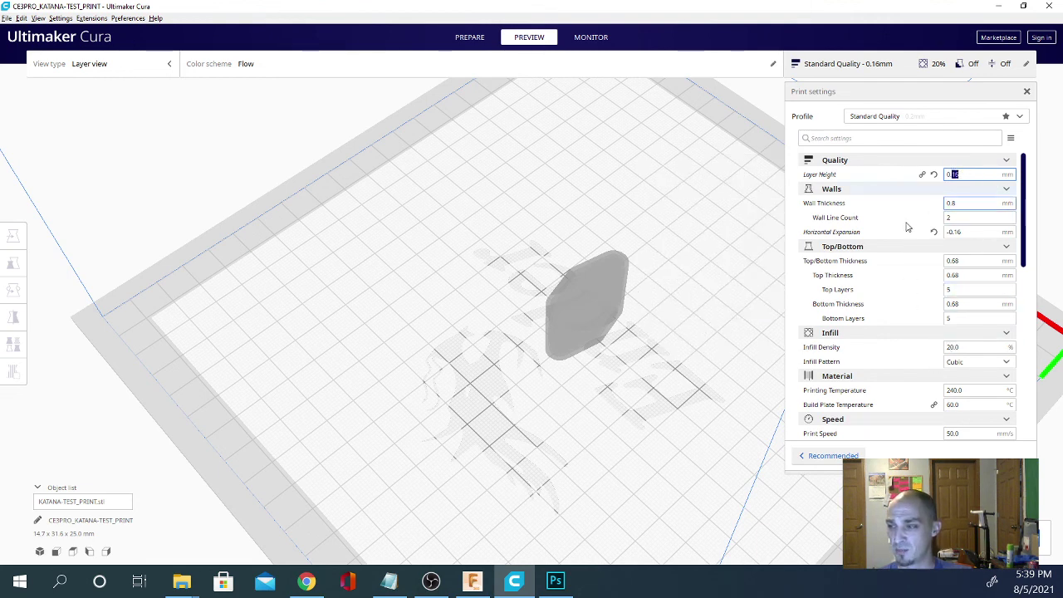
mouse_move(897, 174)
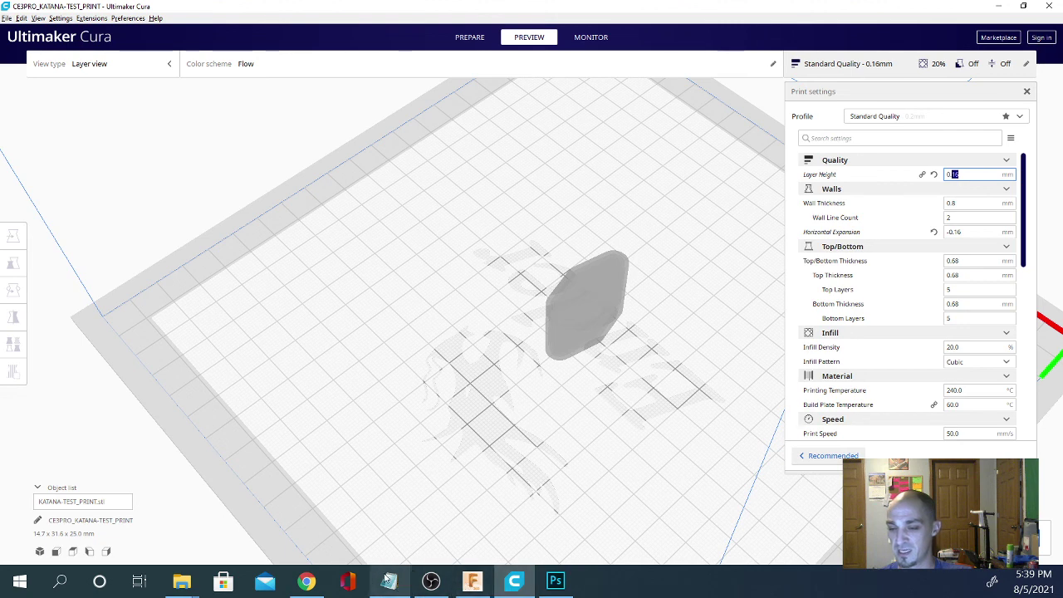
- Return to YouTube Studio comments and scroll to the question about the filename printer prefix
left_click(307, 583)
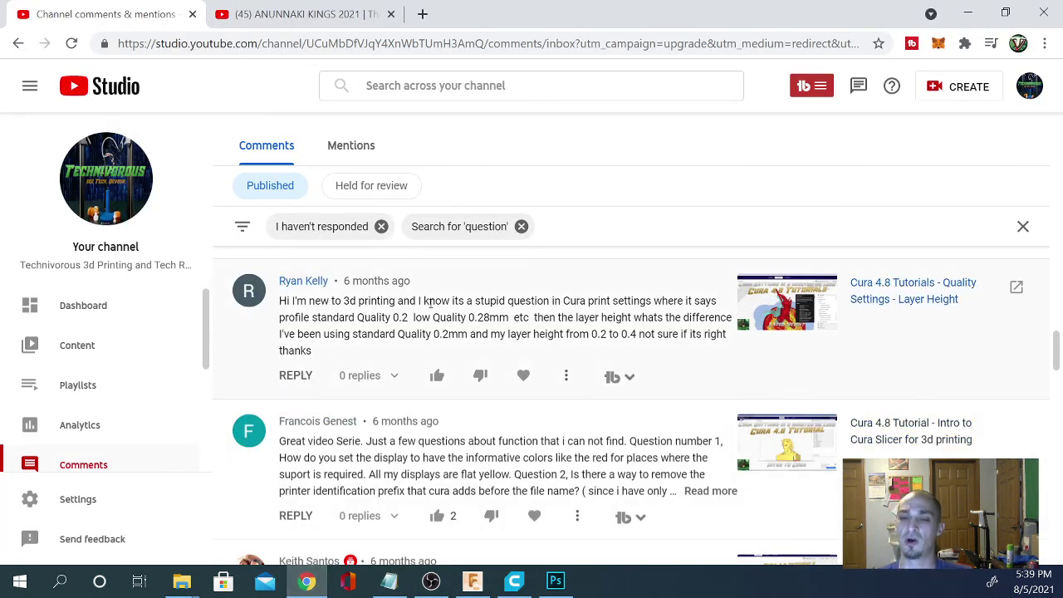
scroll(430, 304, "down", 1)
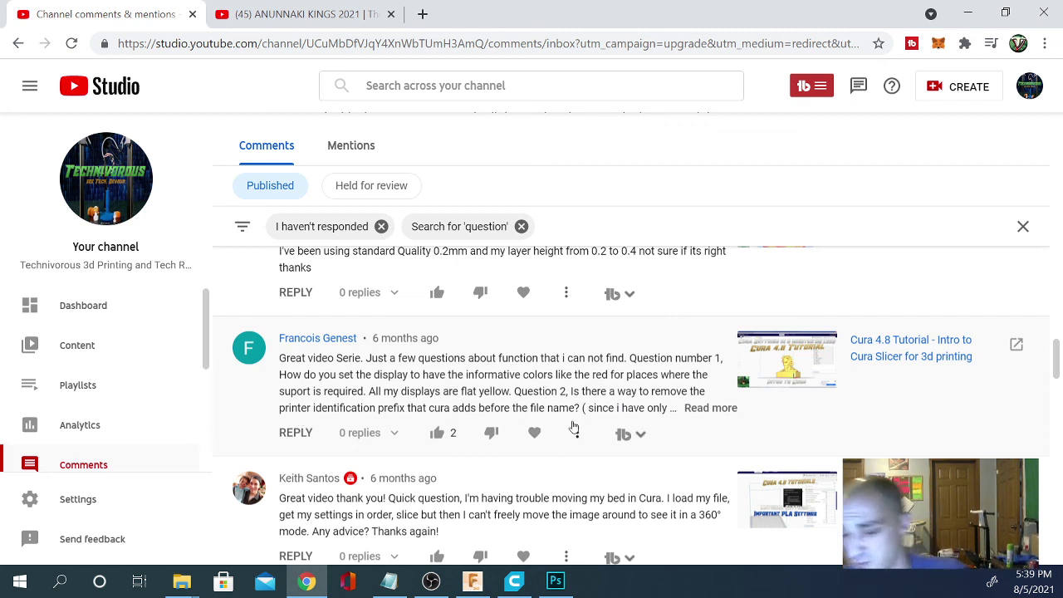
- Delete the CE3PRO prefix so the job name reads KATANA-TEST_PRINT
left_click(521, 586)
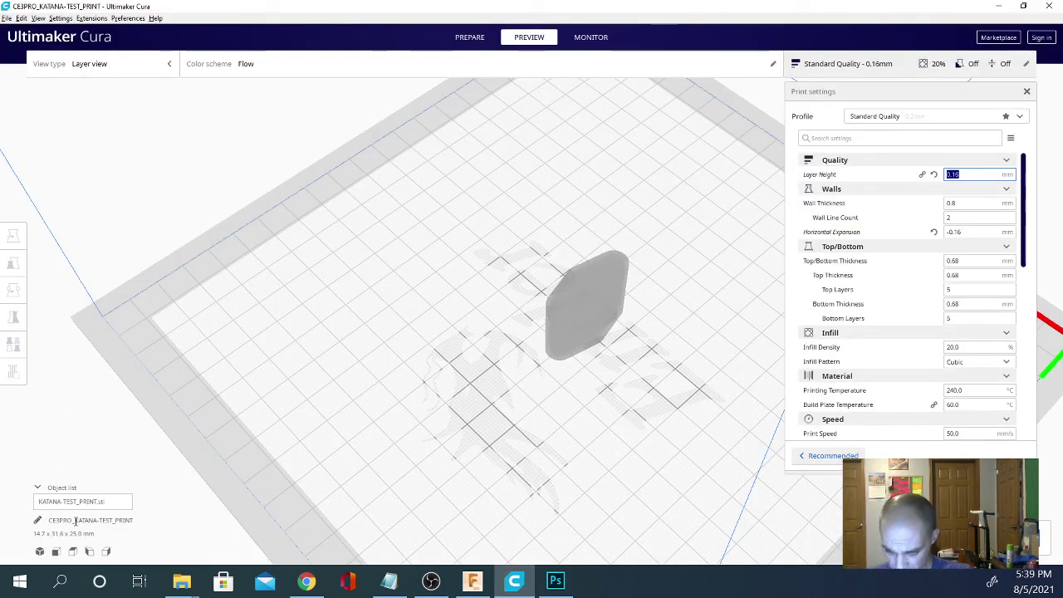
left_click_drag(74, 521, 135, 521)
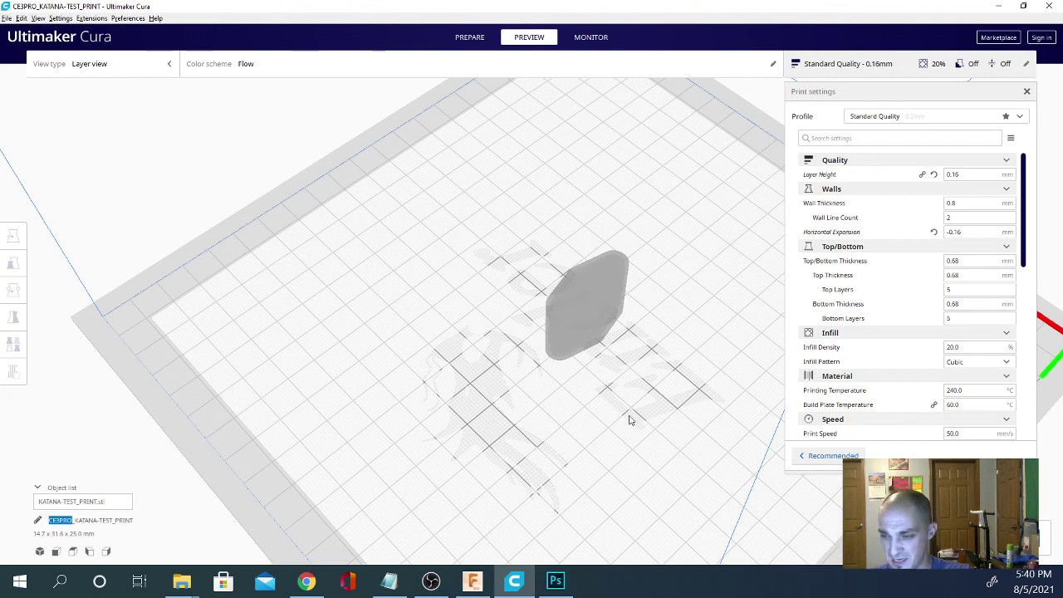
key("Return")
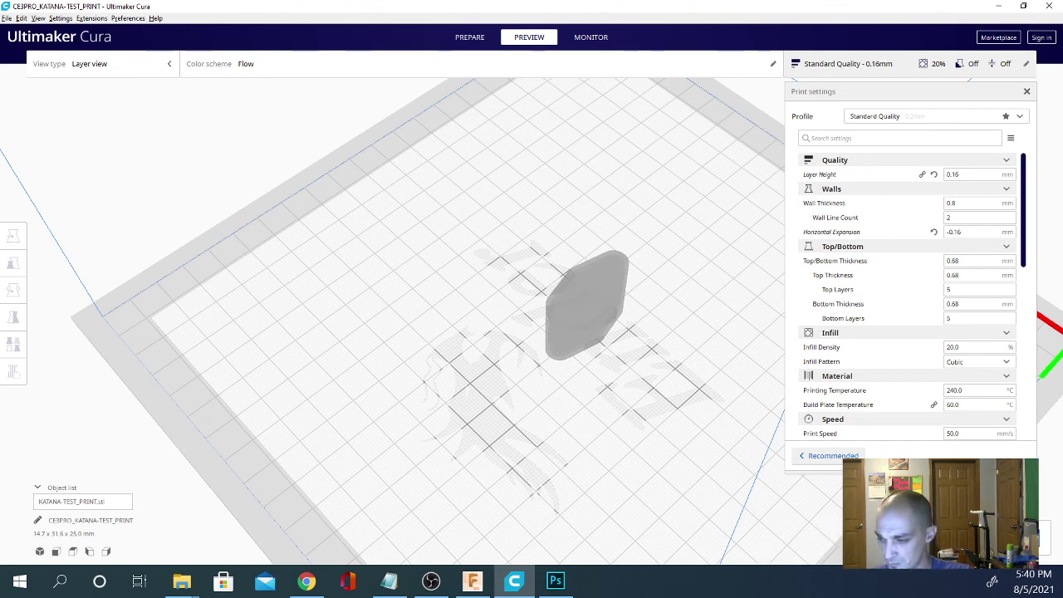
double_click(65, 520)
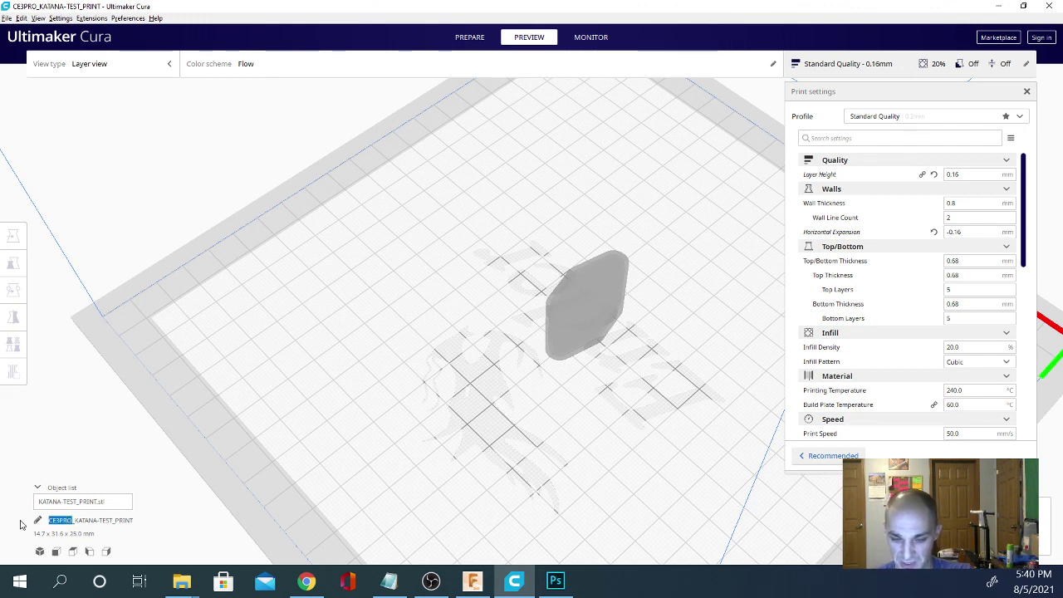
key("BackSpace")
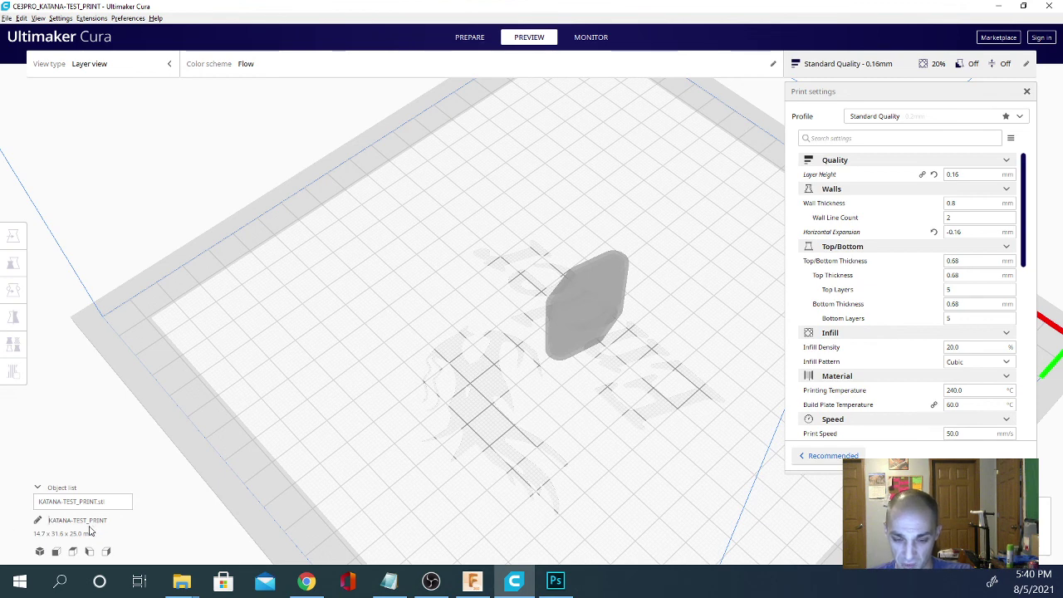
- Turn off 'Add machine prefix to job name' in General preferences and close Preferences
left_click(127, 18)
left_click(133, 30)
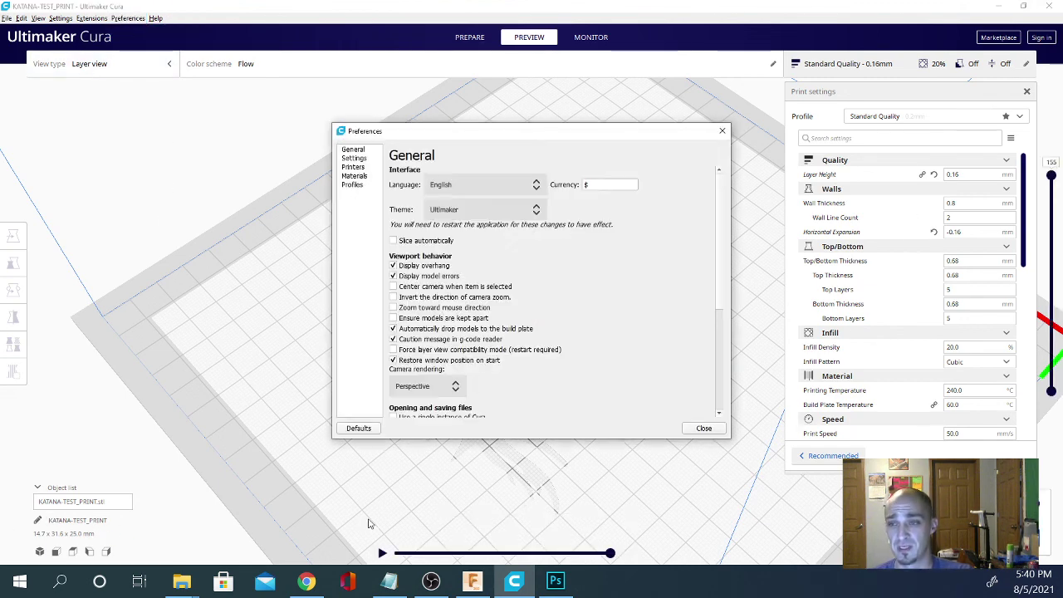
scroll(534, 255, "down", 5)
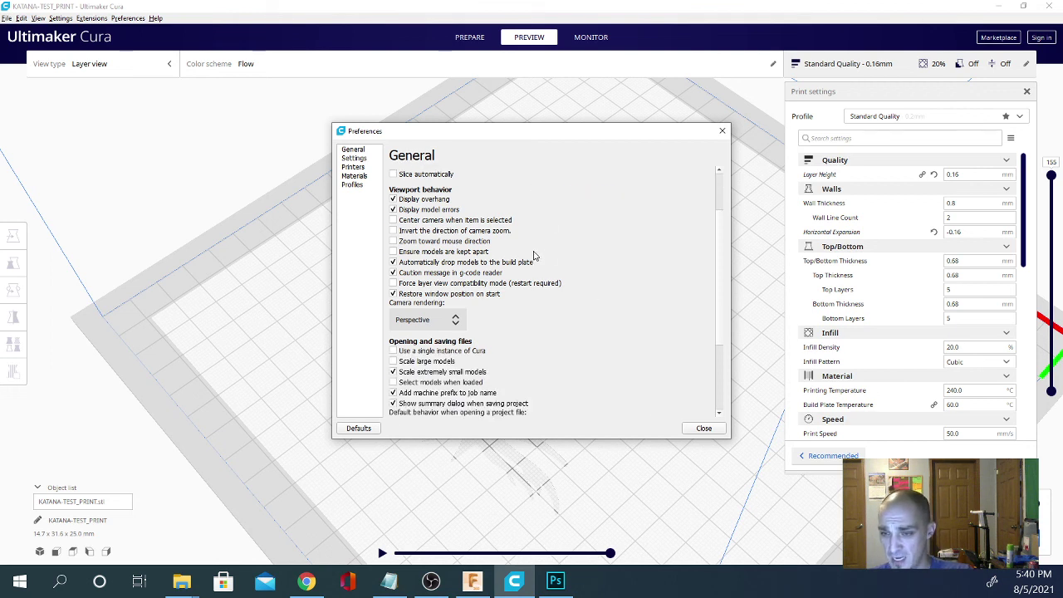
left_click(352, 151)
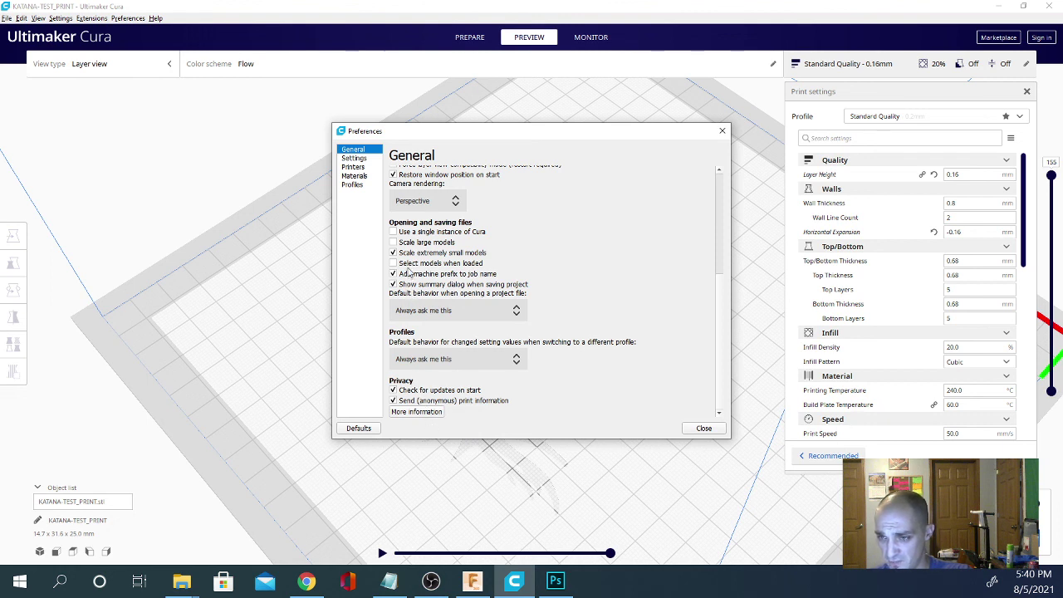
scroll(413, 256, "up", 1)
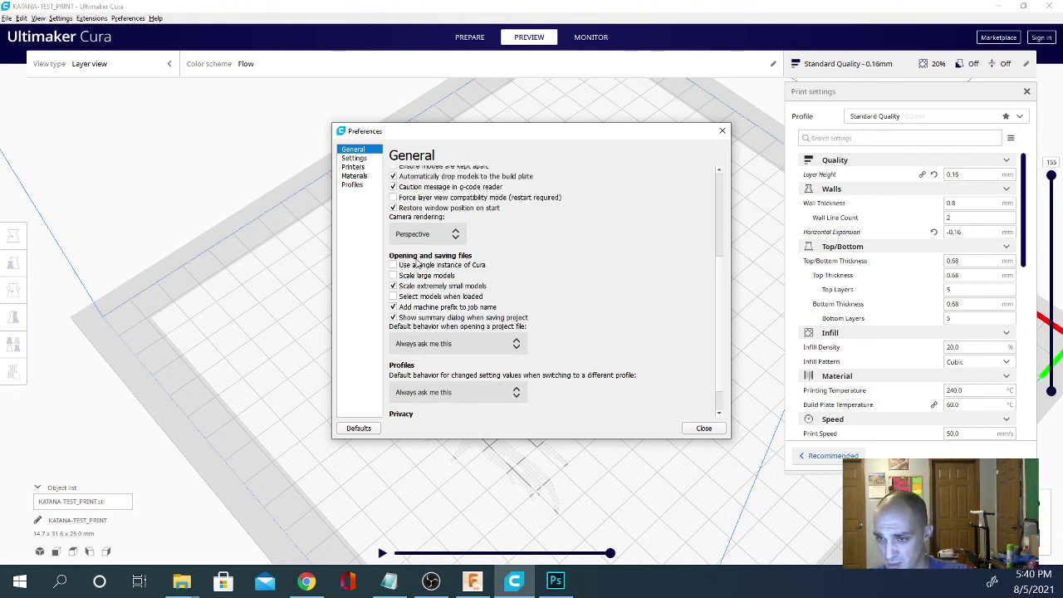
scroll(406, 366, "up", 1)
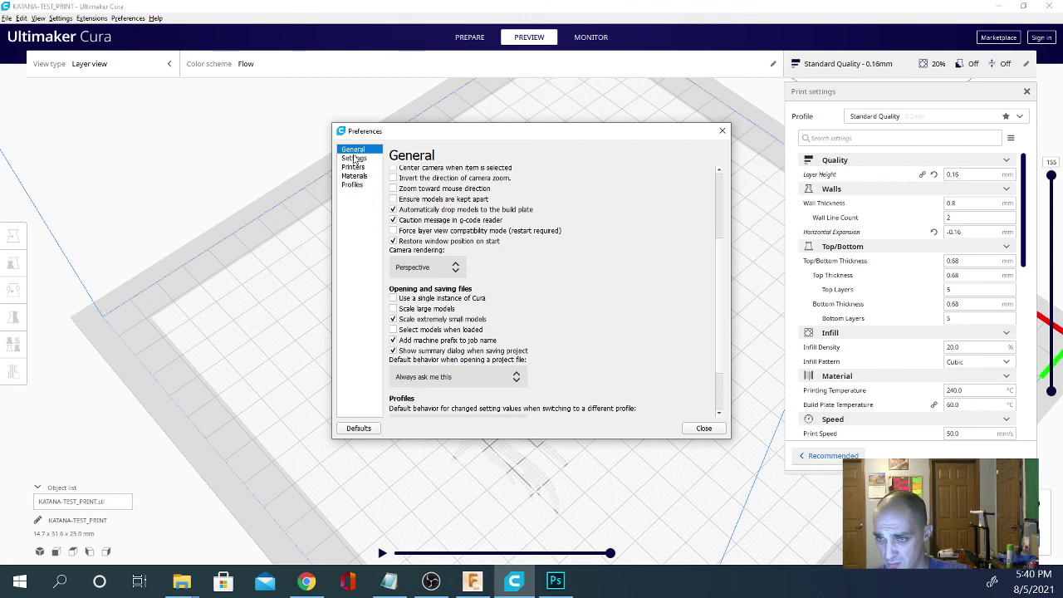
scroll(432, 246, "up", 4)
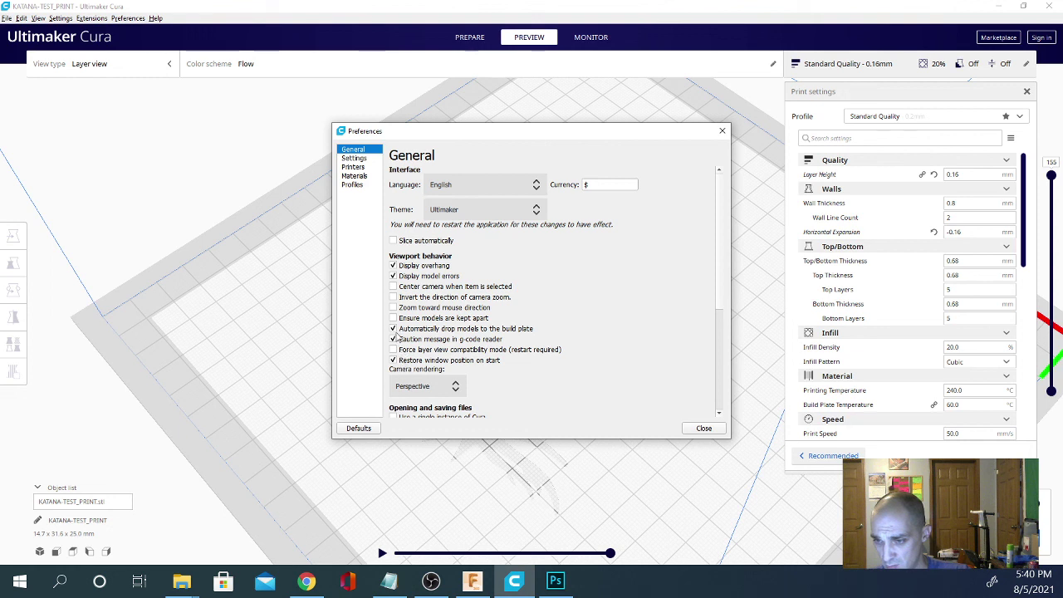
scroll(405, 291, "down", 4)
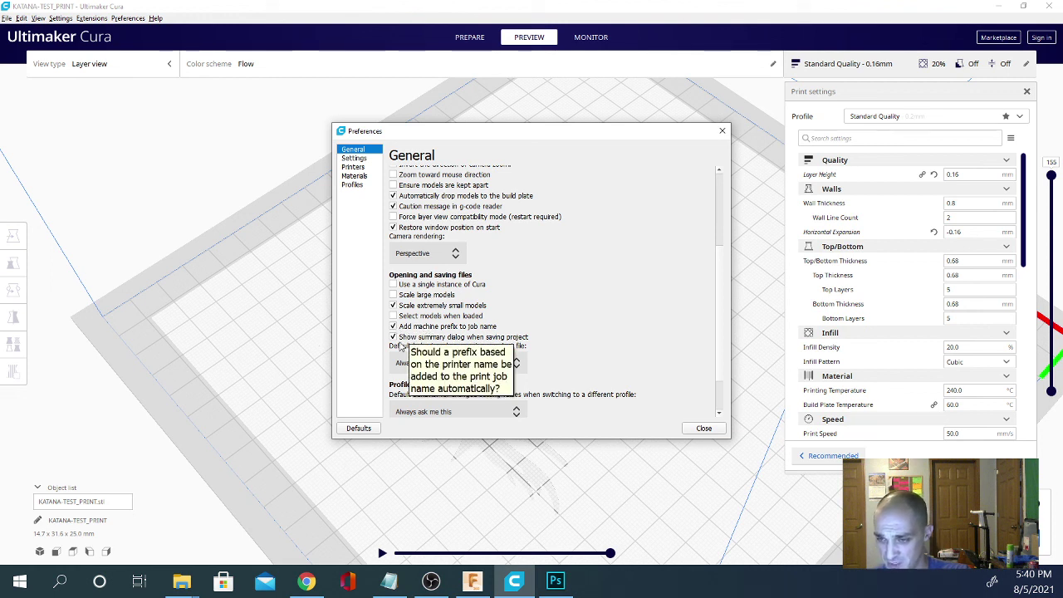
left_click(703, 429)
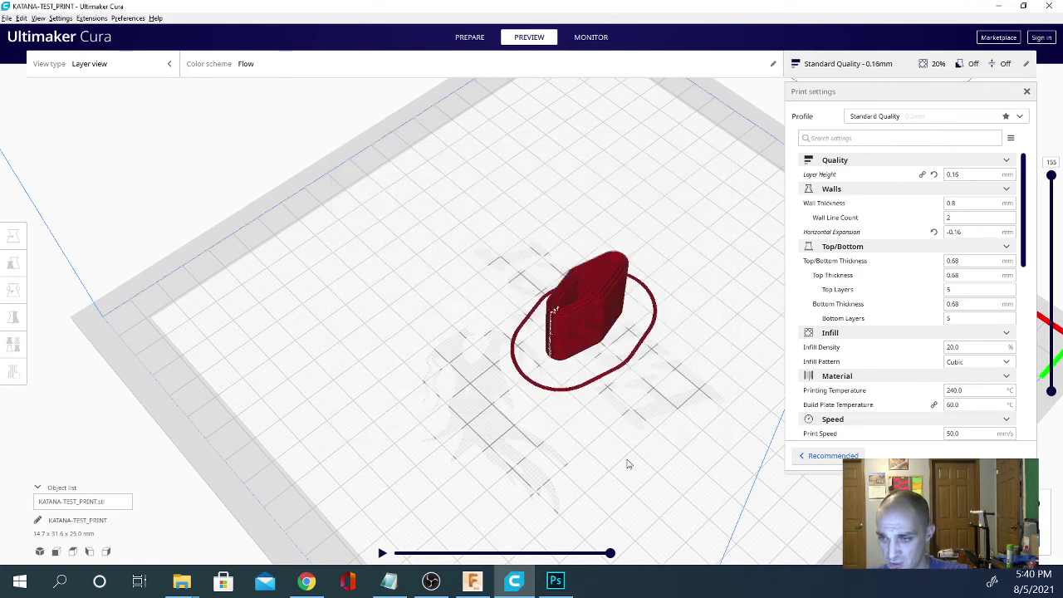
right_click_drag(294, 425, 207, 441)
right_click(207, 441)
right_click_drag(425, 448, 712, 474)
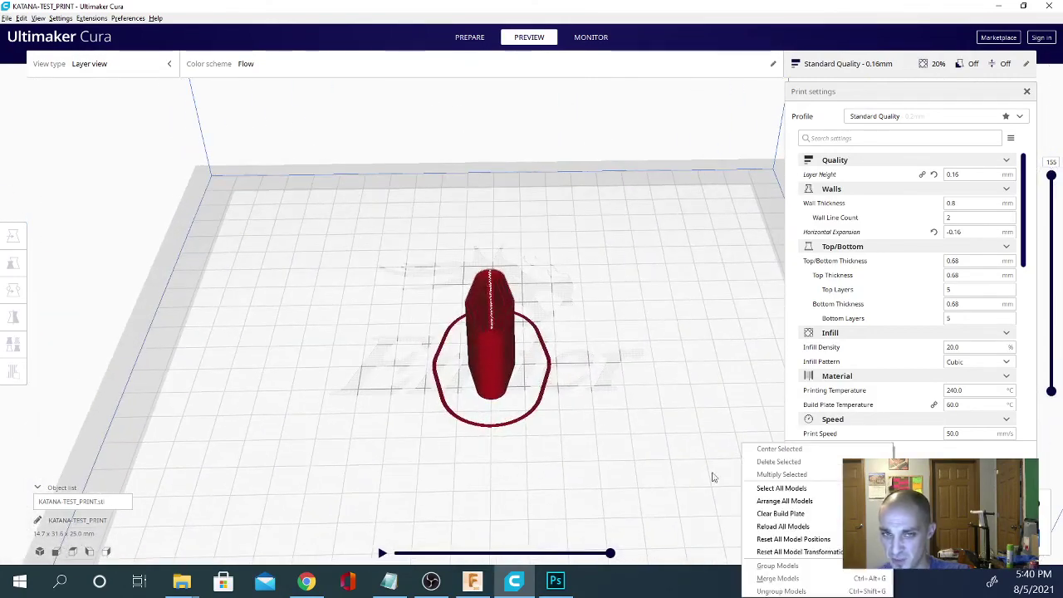
right_click_drag(439, 451, 231, 495)
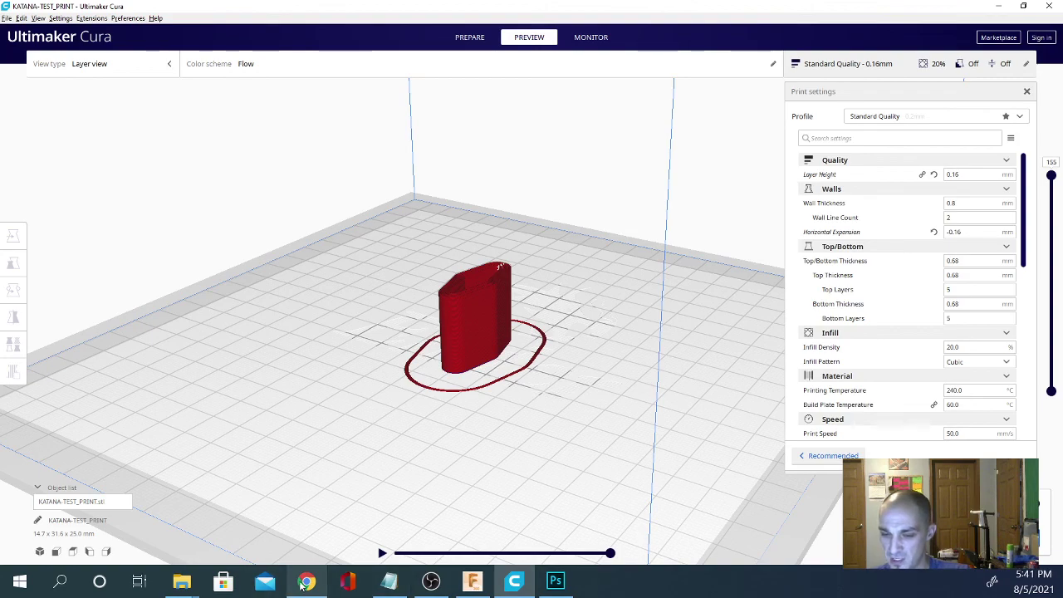
right_click_drag(391, 343, 762, 423)
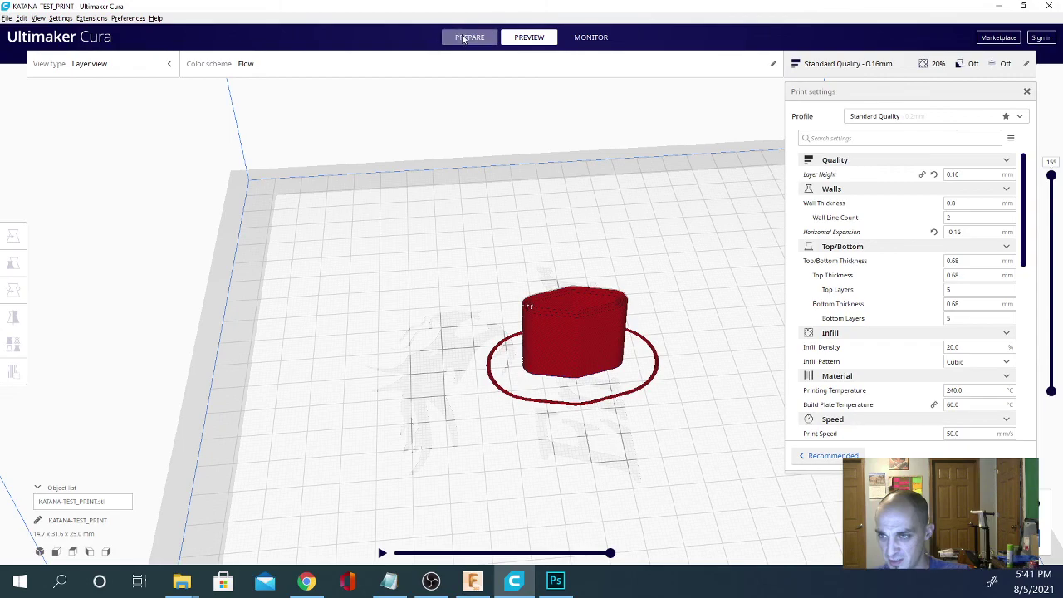
- In the Prepare stage, tilt the model about 30 degrees with the Rotate tool
left_click(466, 37)
right_click_drag(493, 430, 447, 331)
left_click(586, 303)
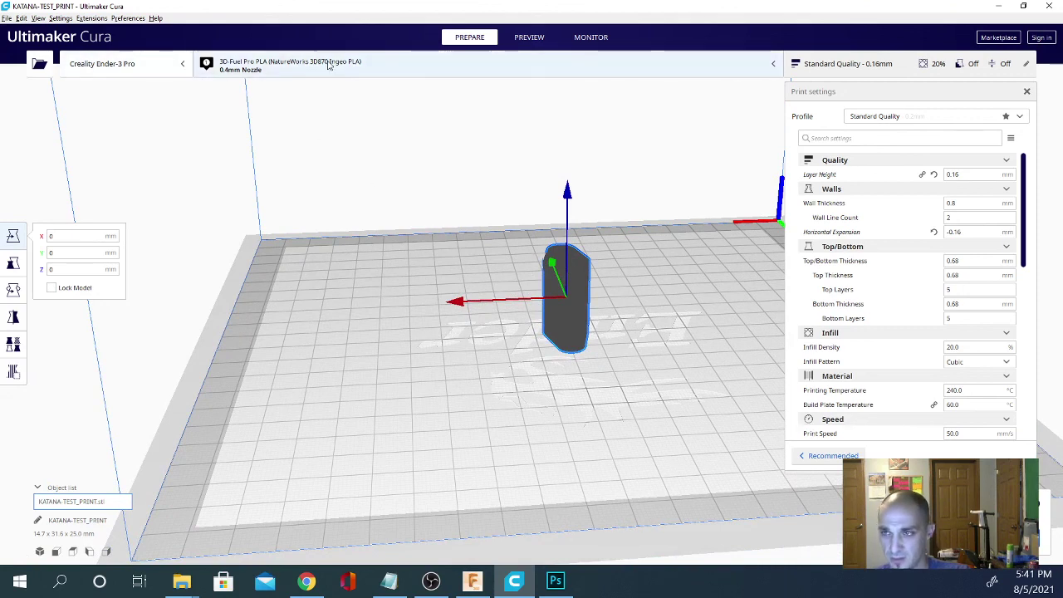
left_click(13, 290)
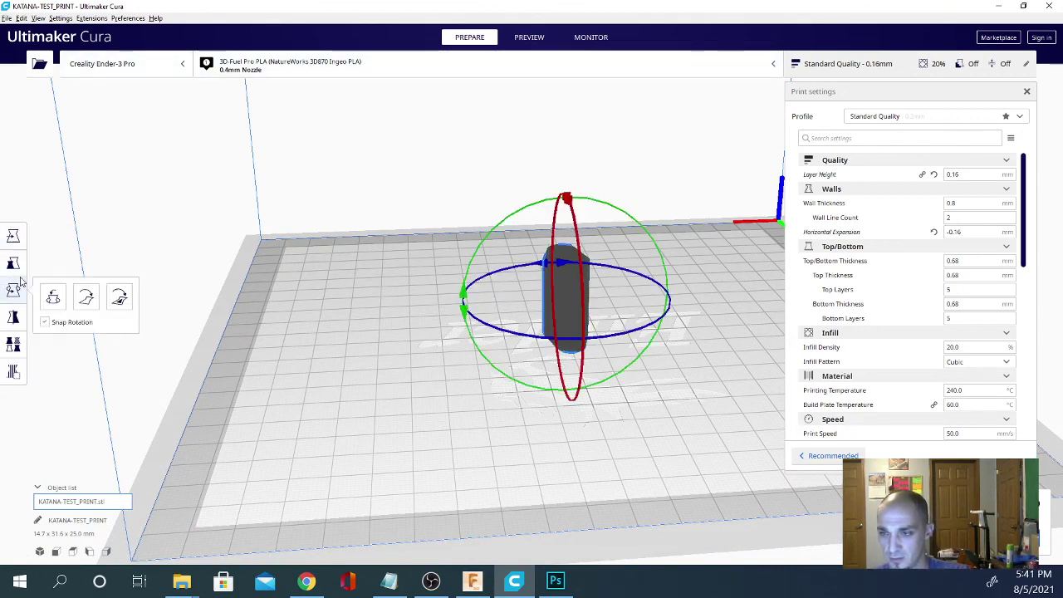
left_click_drag(520, 216, 454, 255)
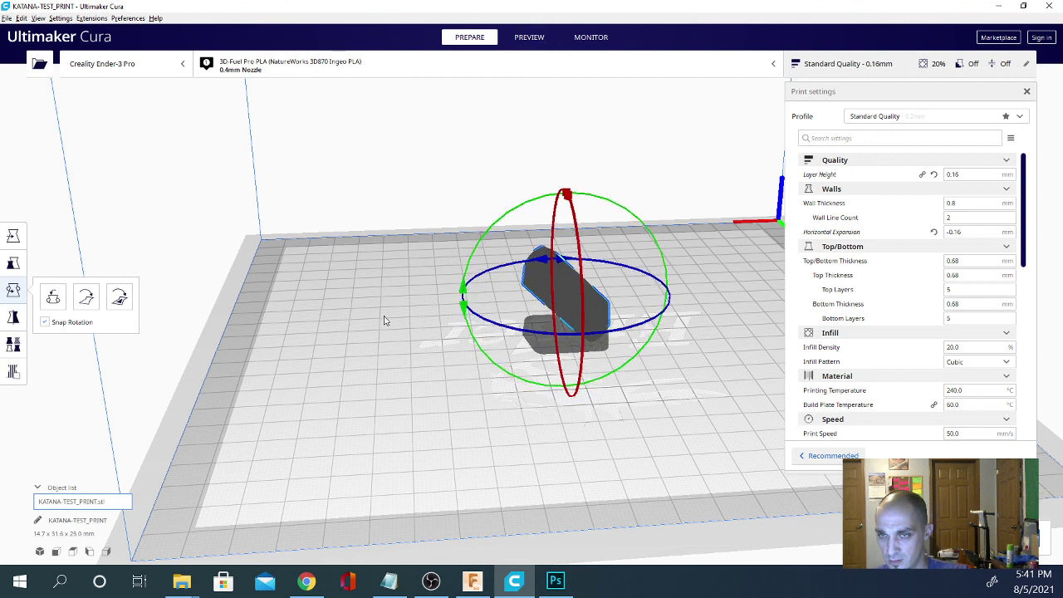
- Set the material to 3D-Fuel Pro PLA and discard the customised profile changes
left_click(291, 67)
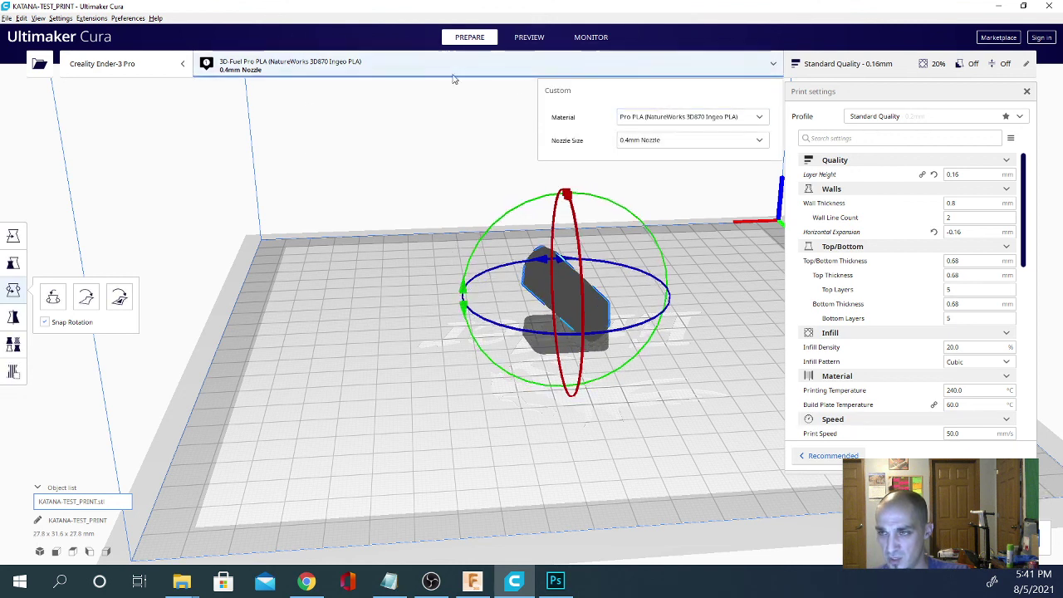
left_click(645, 117)
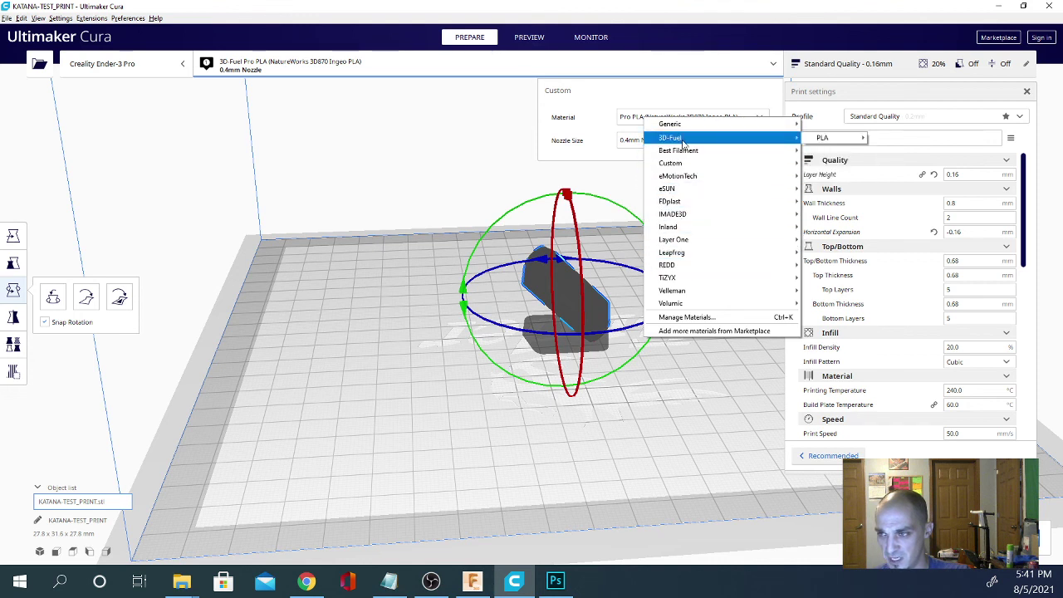
mouse_move(686, 153)
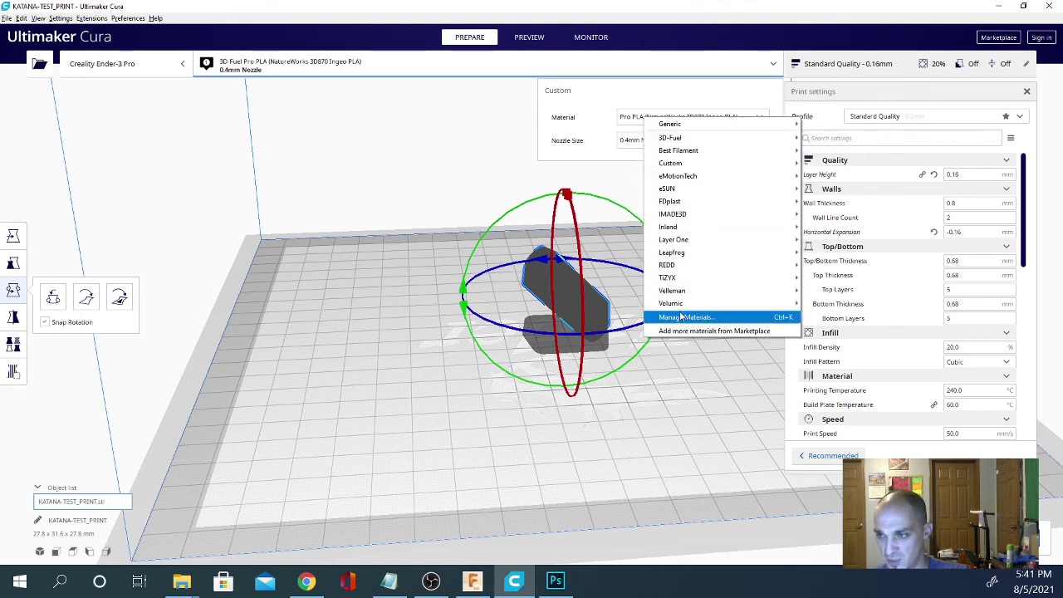
left_click(615, 93)
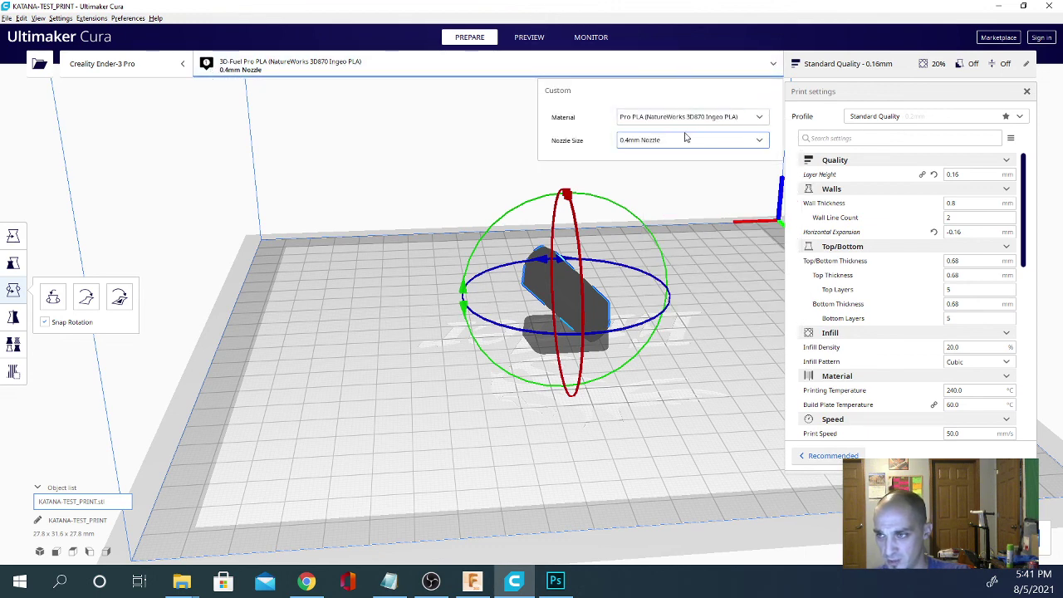
left_click(653, 116)
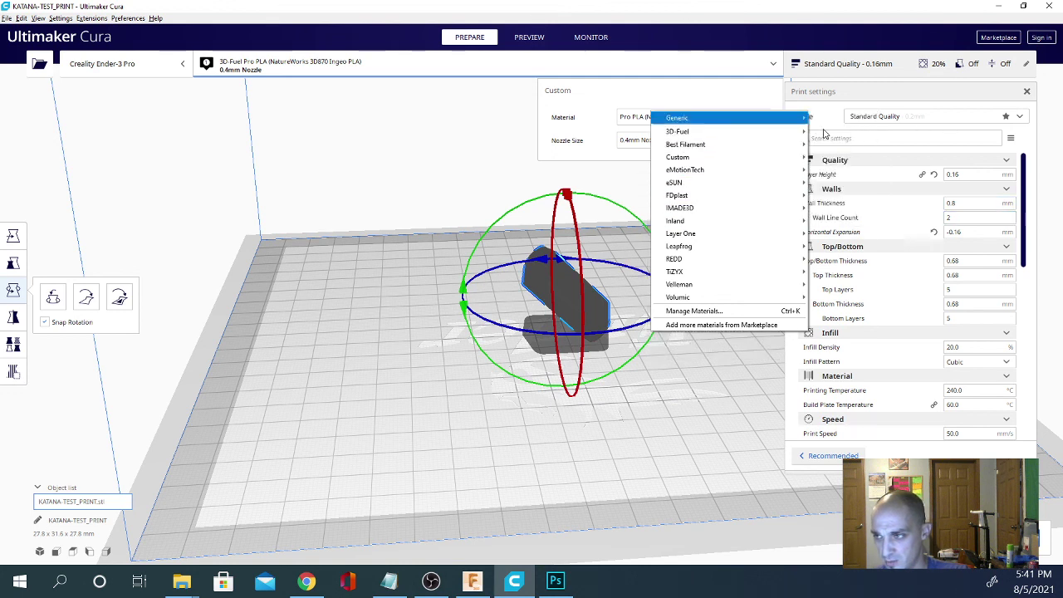
mouse_move(716, 131)
mouse_move(825, 136)
left_click(901, 132)
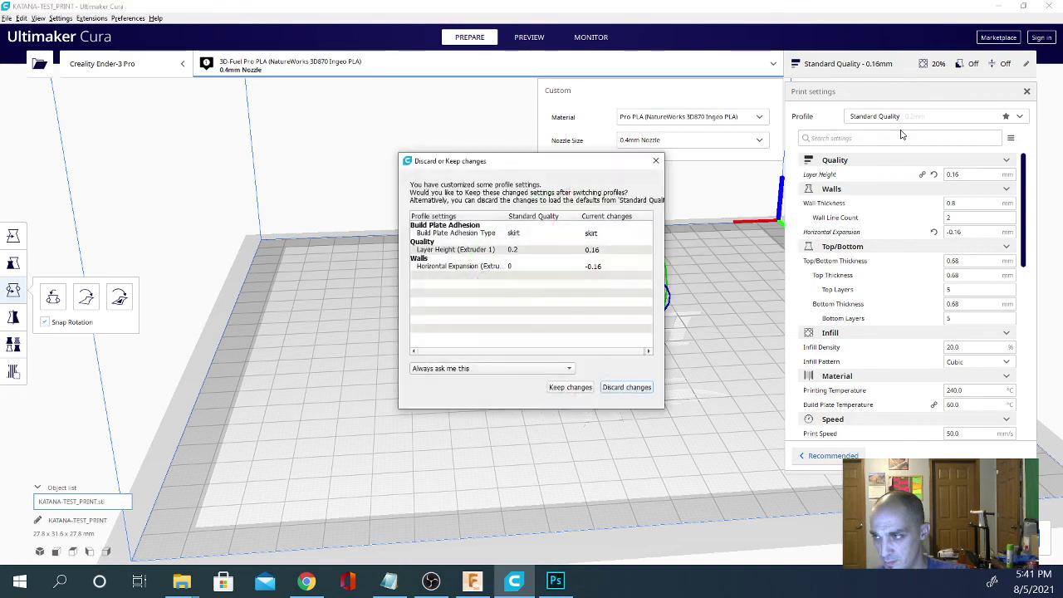
left_click(625, 387)
- Deselect the model and turn on Generate Support in the print settings
left_click(465, 397)
left_click(472, 404)
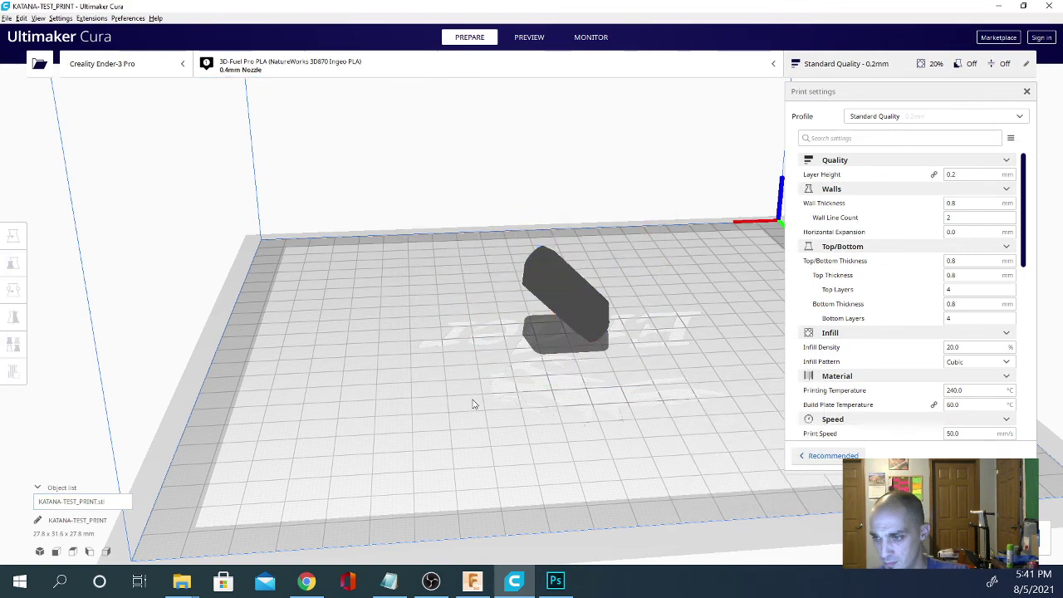
right_click_drag(472, 404, 573, 337)
scroll(910, 290, "down", 5)
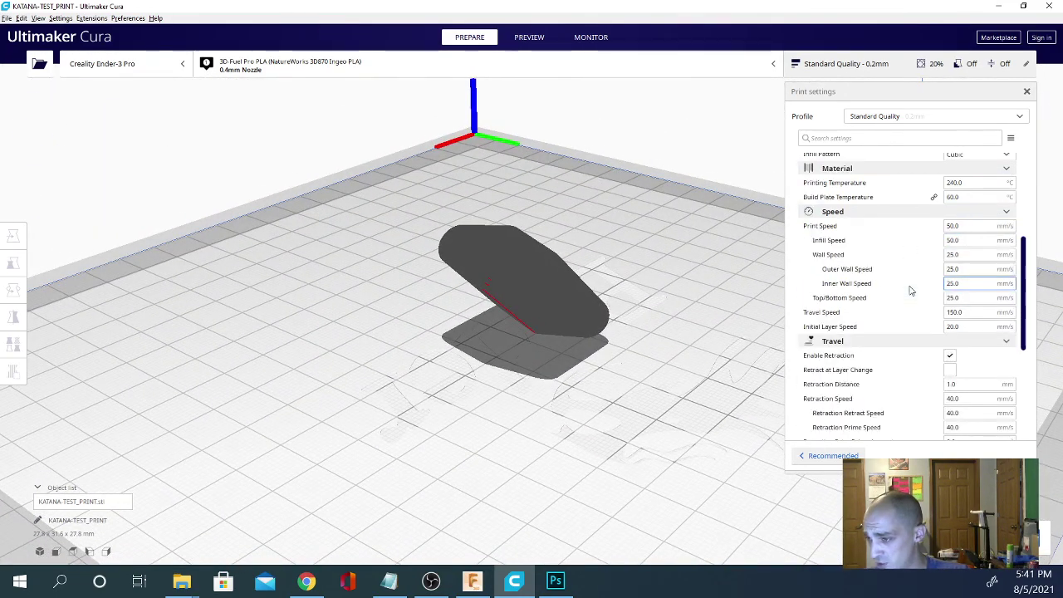
scroll(910, 290, "down", 6)
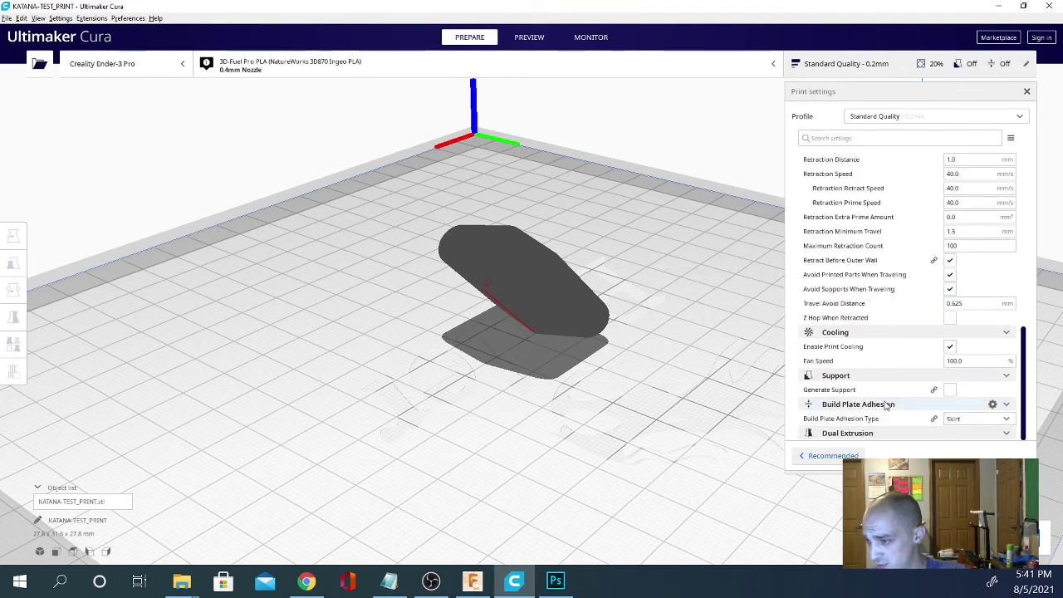
left_click(950, 391)
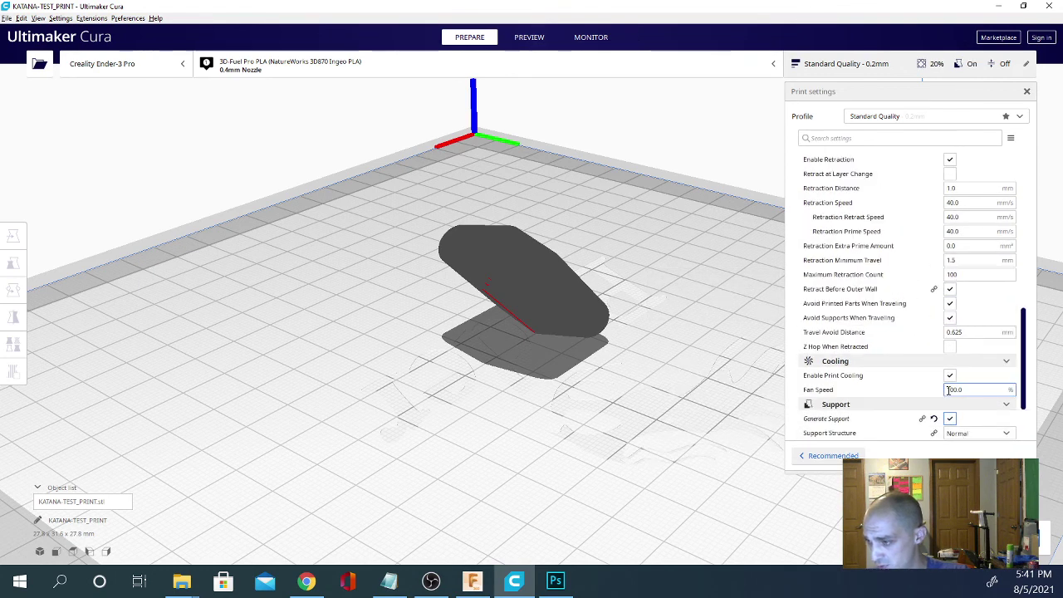
- Set the Support Overhang Angle to 5° and orbit to see the red overhang areas
scroll(950, 382, "down", 3)
double_click(955, 375)
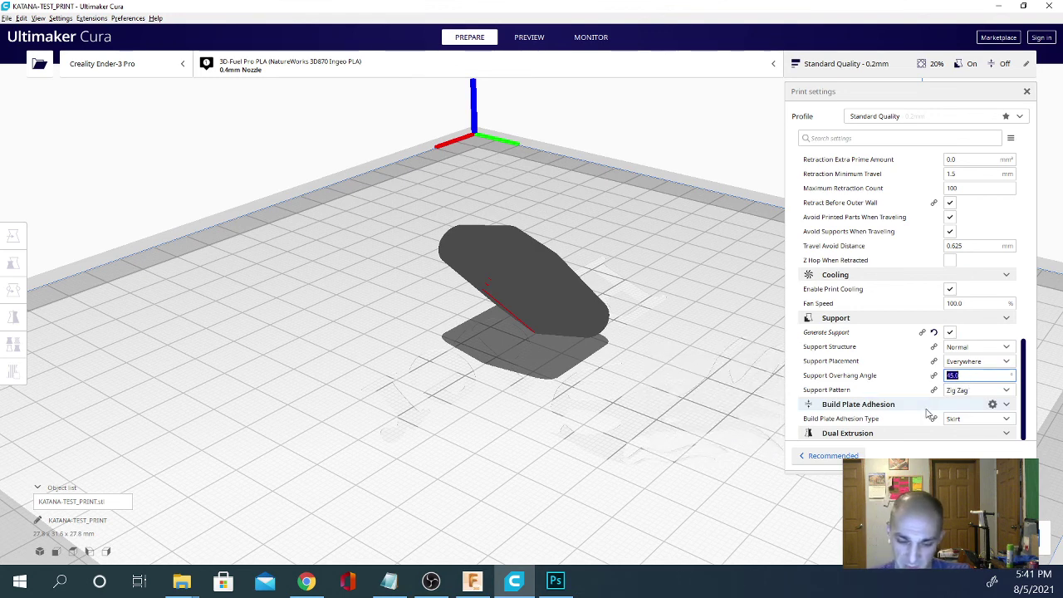
type("5")
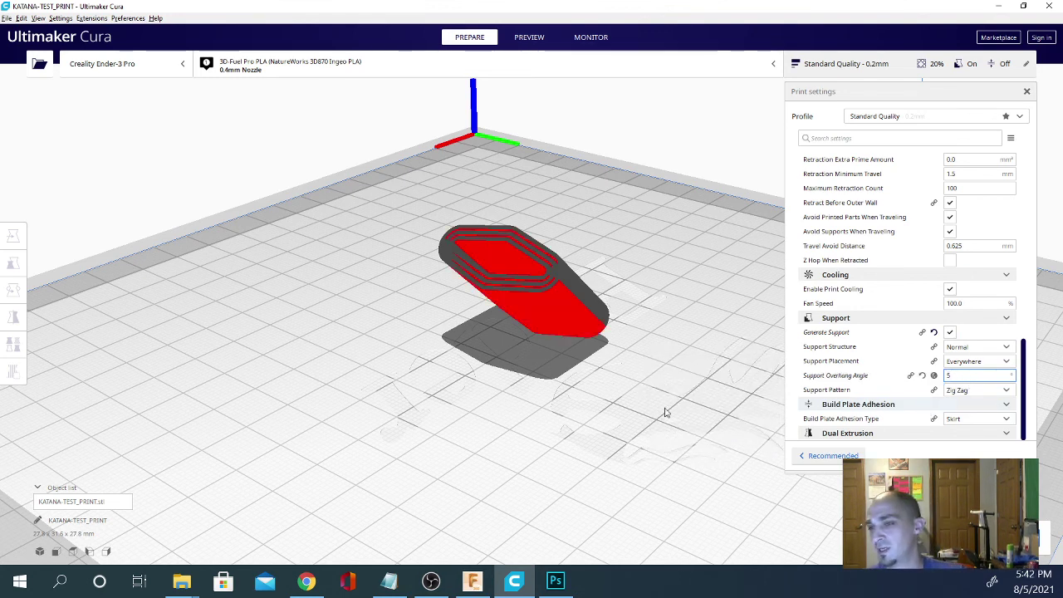
right_click_drag(445, 392, 739, 374)
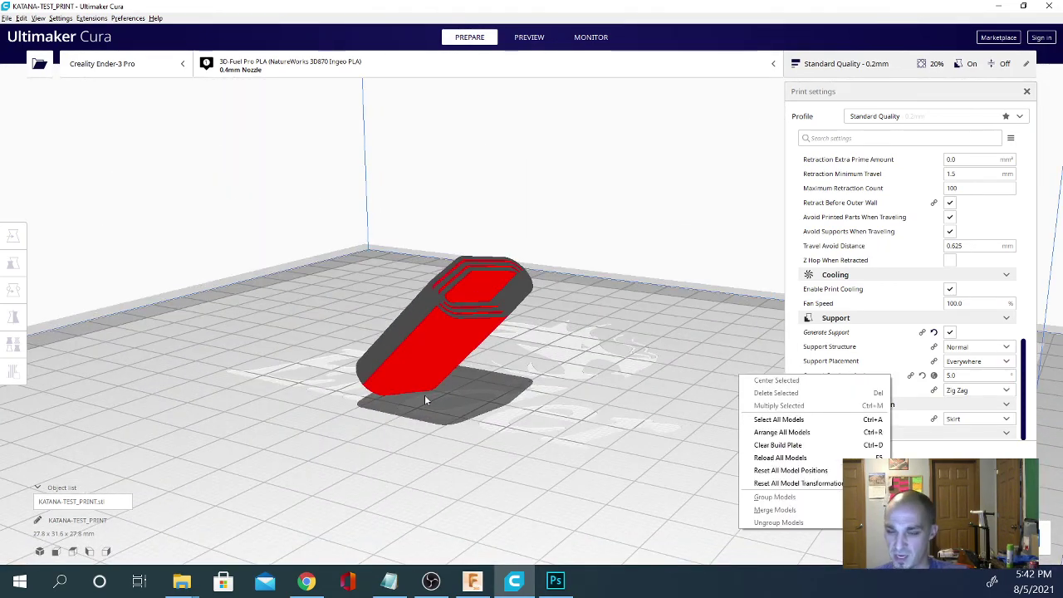
right_click_drag(224, 452, 114, 432)
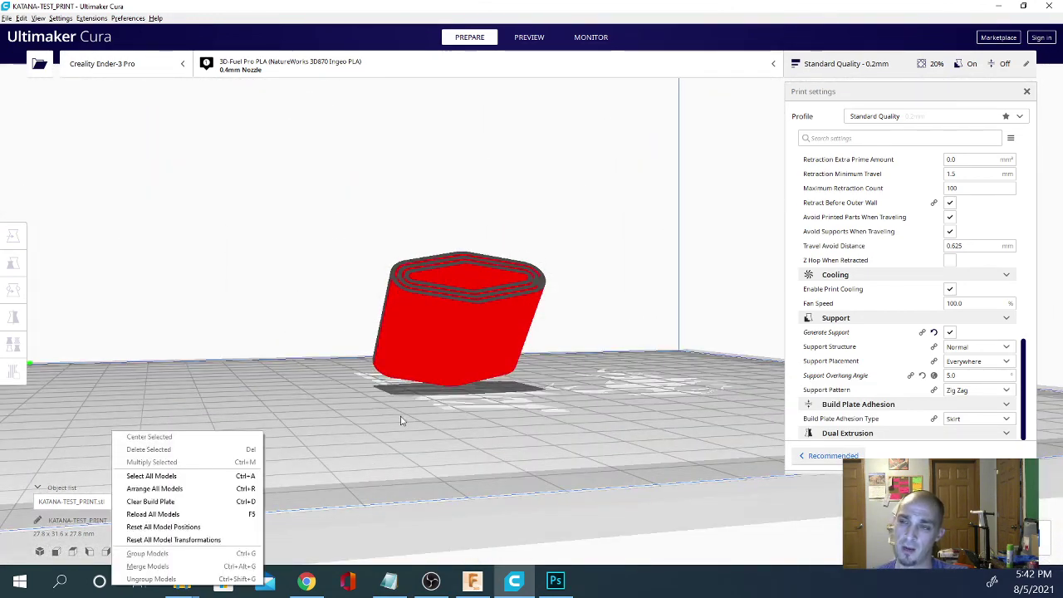
left_click(128, 18)
mouse_move(98, 18)
mouse_move(165, 19)
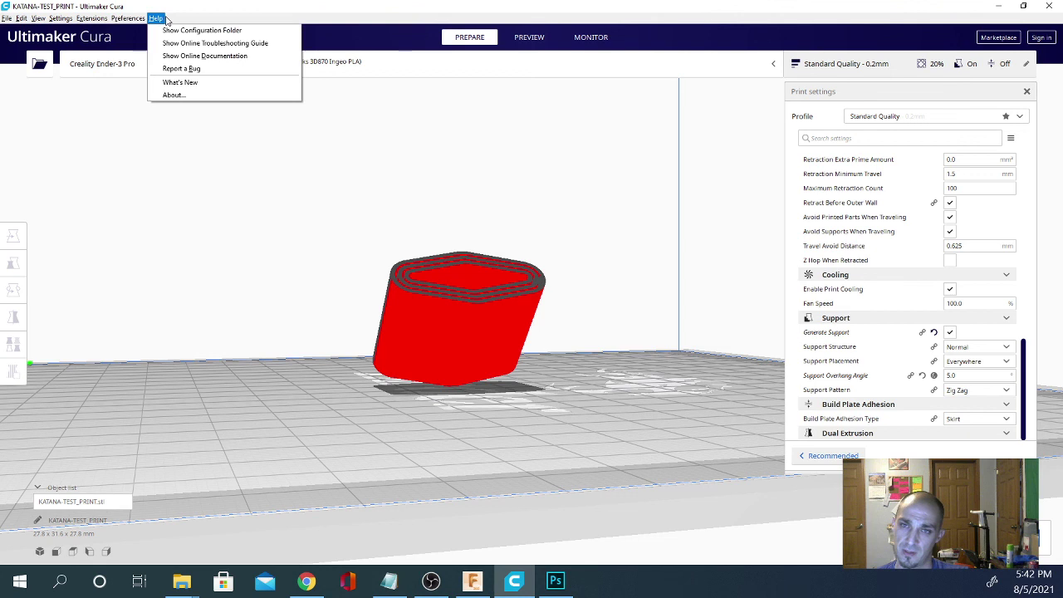
left_click(126, 32)
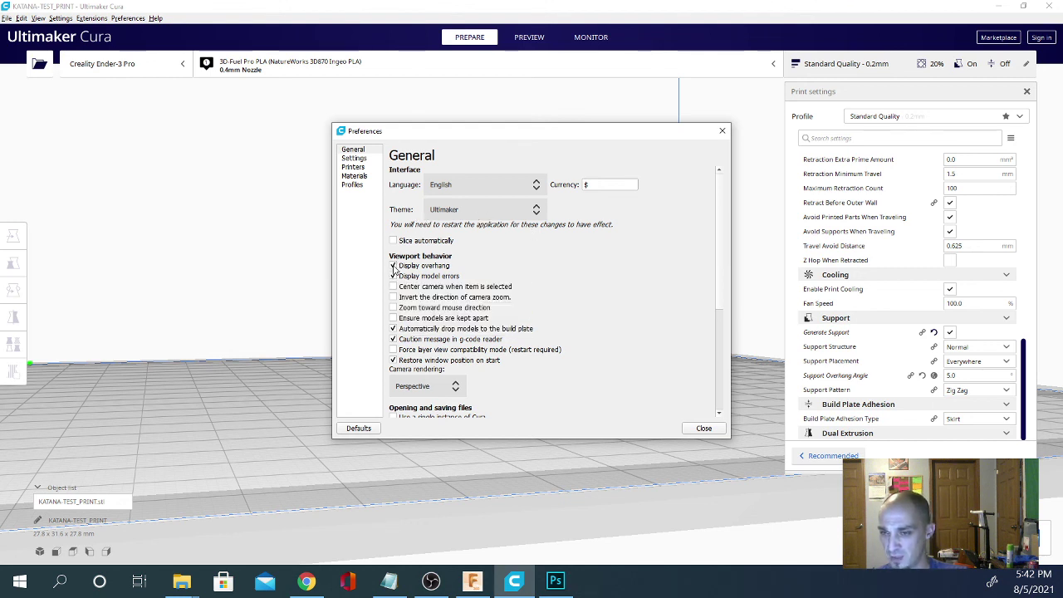
left_click(451, 210)
left_click(432, 276)
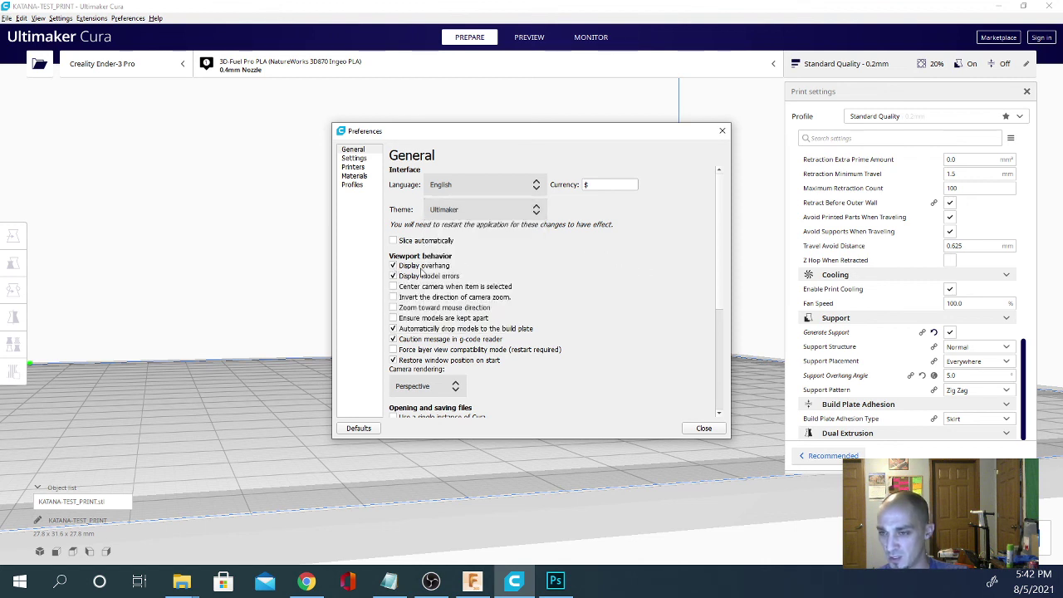
left_click(393, 266)
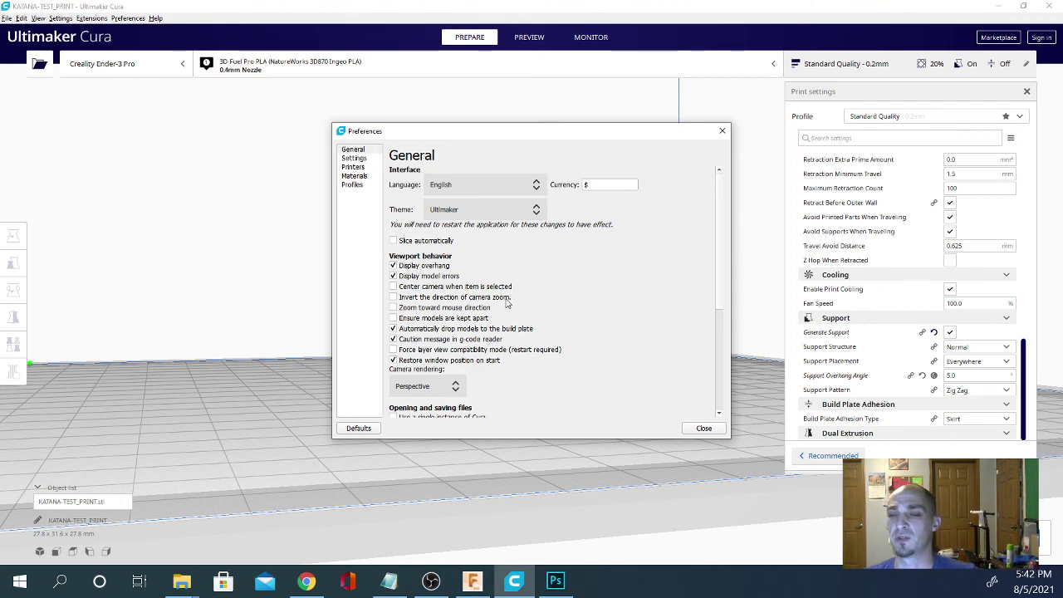
left_click(703, 429)
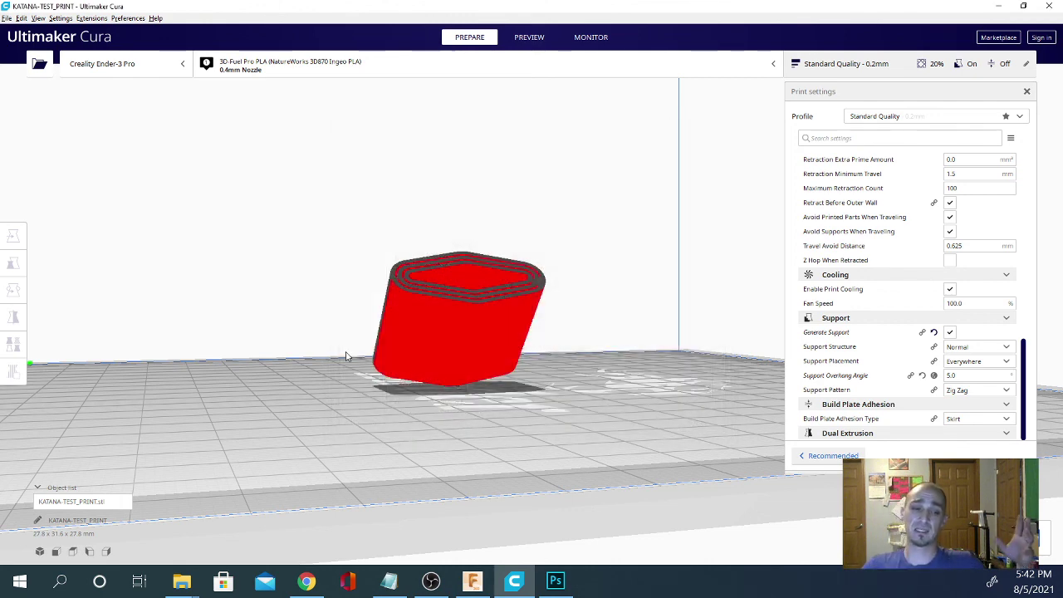